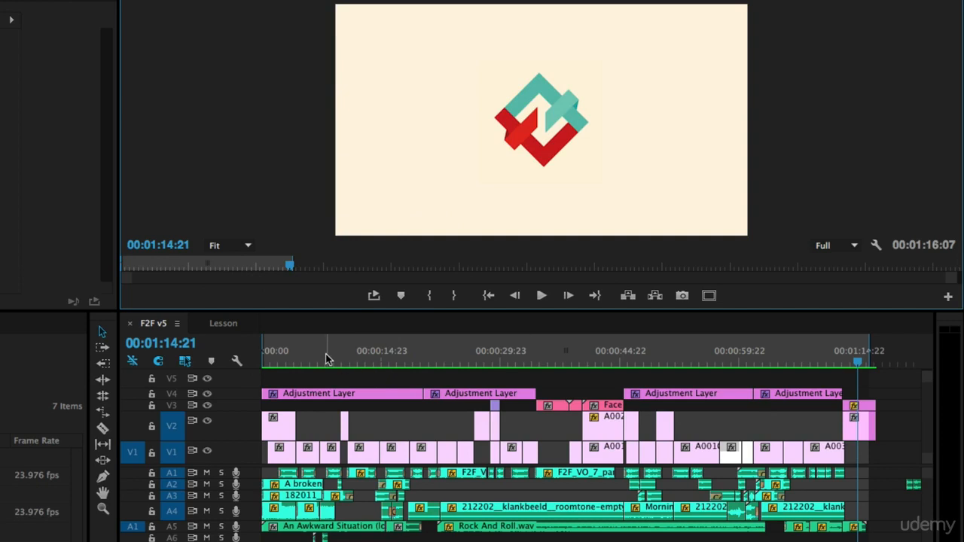
Step: Play the phone video-call shots between about 00:00:36 and 00:00:44 in the F2F v5 sequence to review the screen composites
click(278, 355)
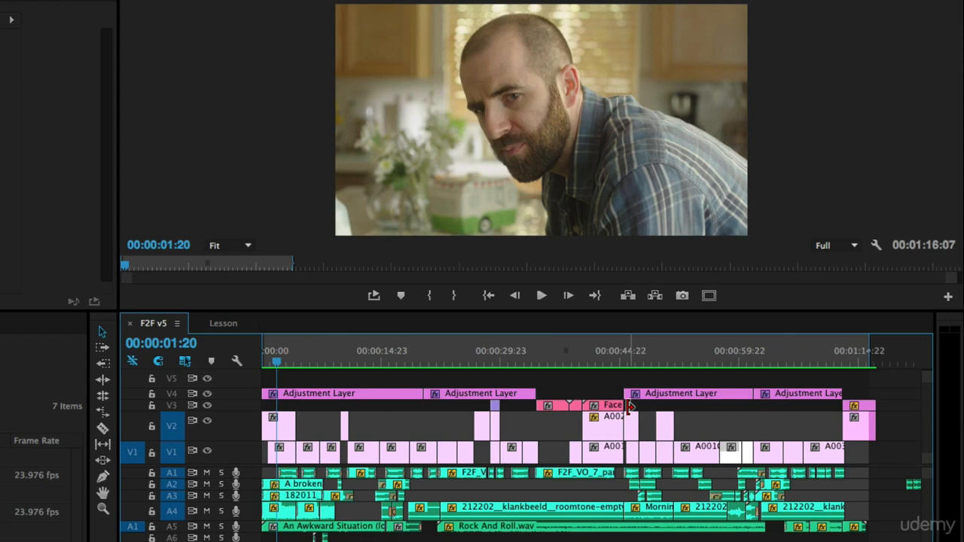
drag(552, 367, 564, 366)
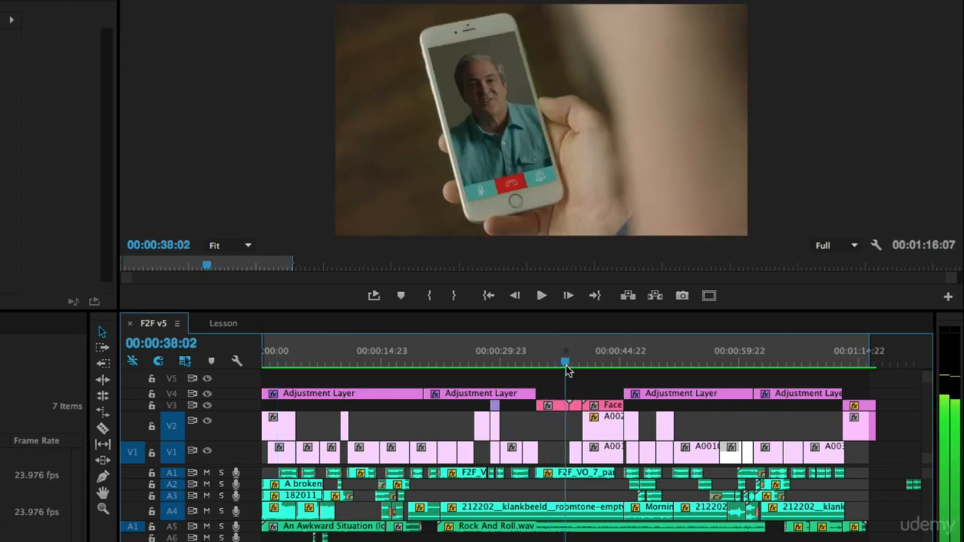
key(XF86AudioMute)
key(space)
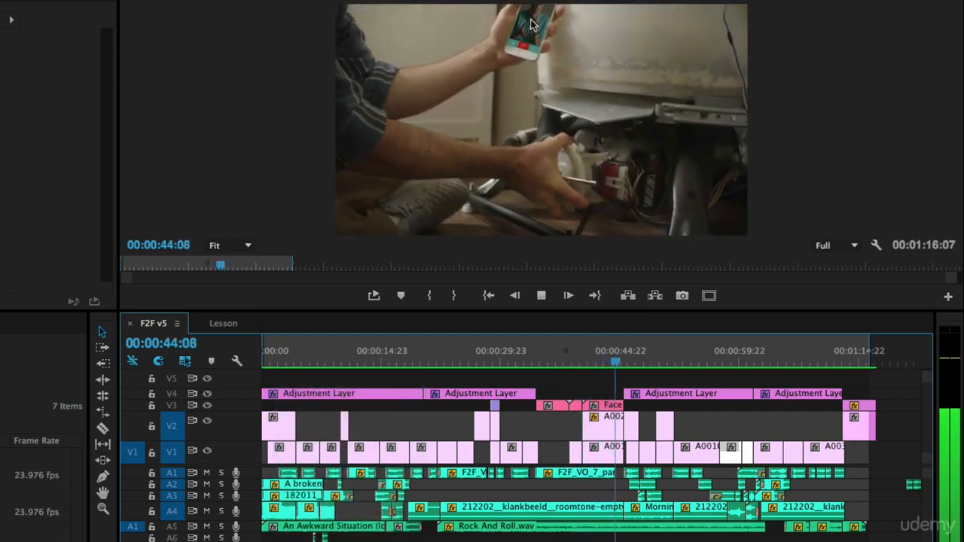
key(space)
click(549, 369)
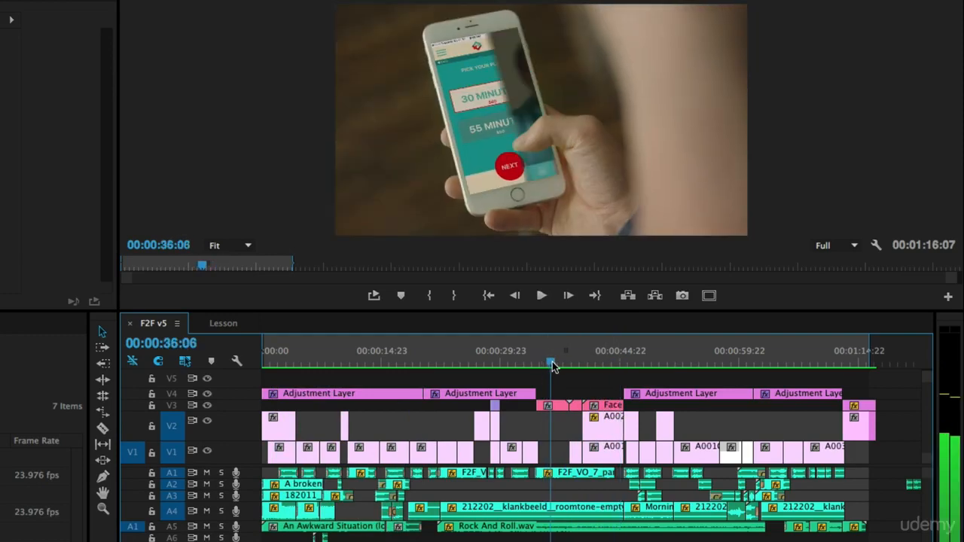
key(space)
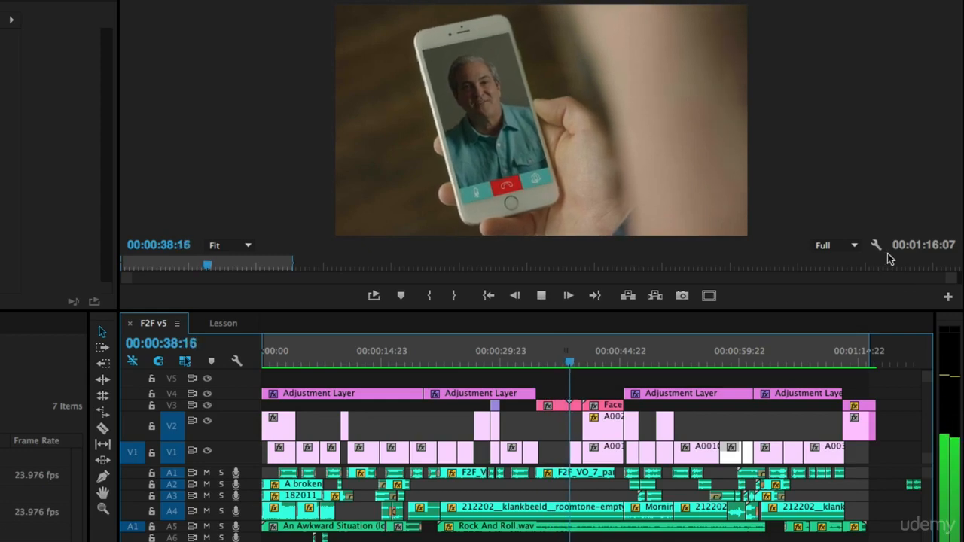
key(space)
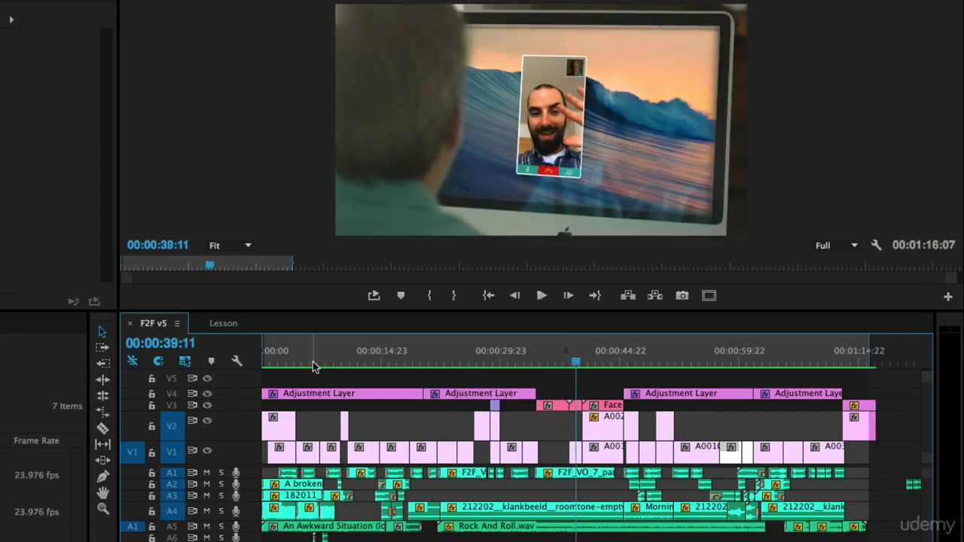
Step: Play the sequence from 00:00:00:00 and enlarge the video preview above the timeline
click(283, 360)
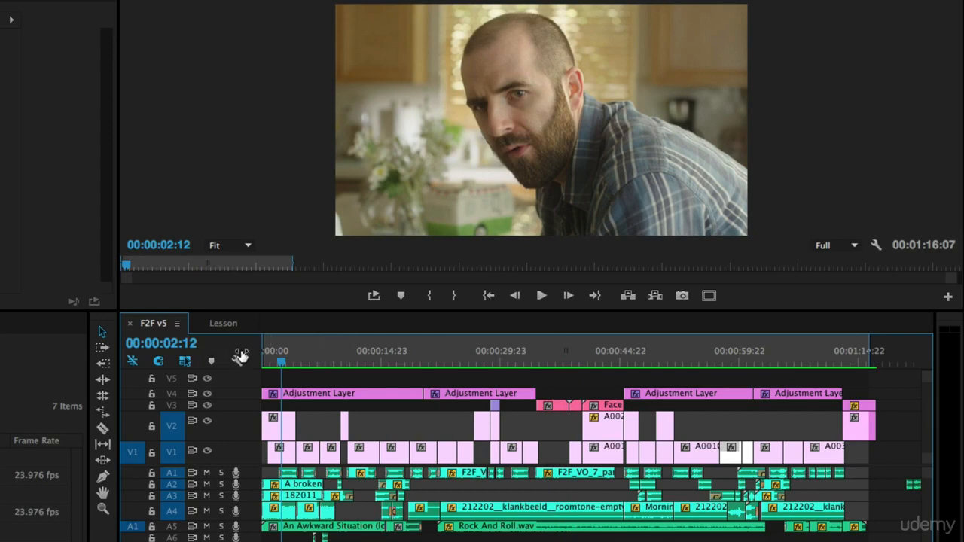
click(265, 360)
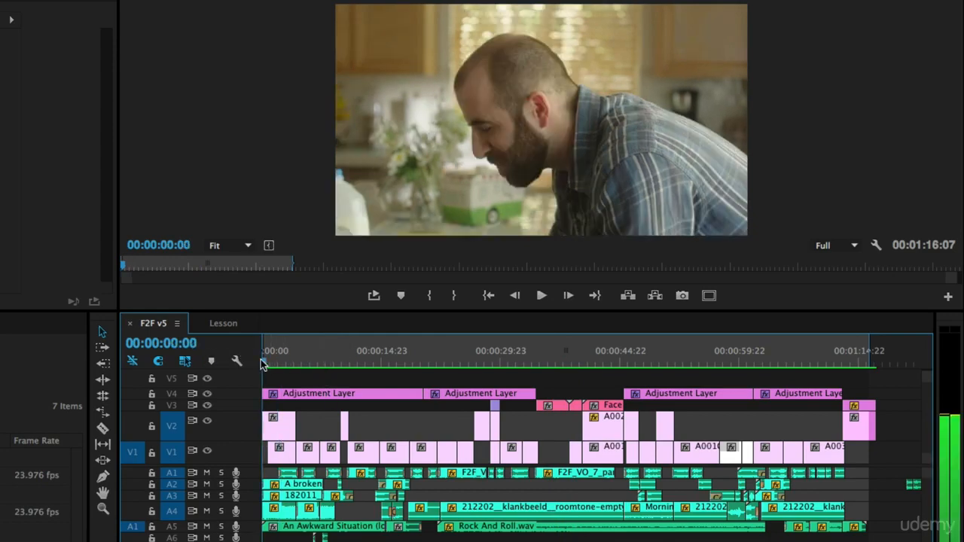
key(space)
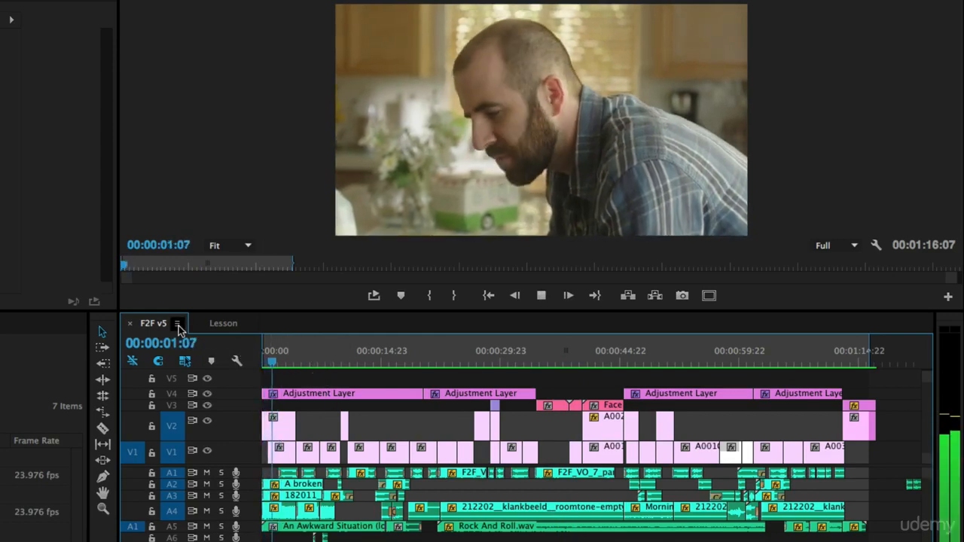
drag(157, 310, 150, 380)
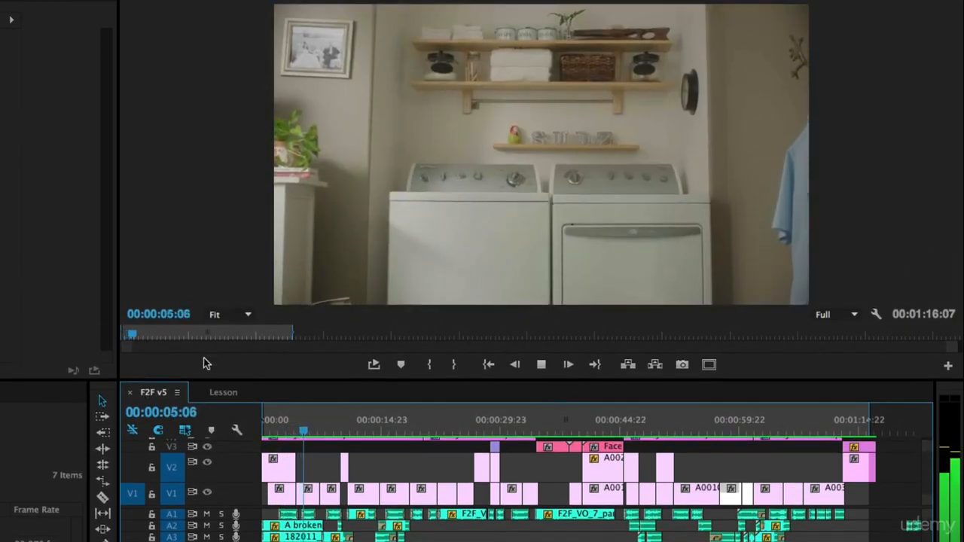
key(space)
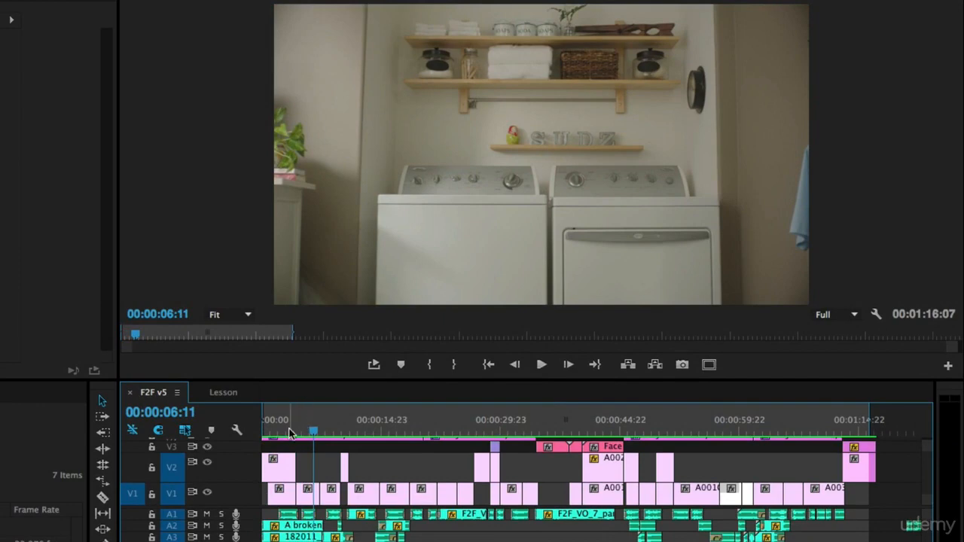
Step: Review the opening kitchen and laundry shots, then play the wide kitchen shot from 00:00:08:21
click(289, 430)
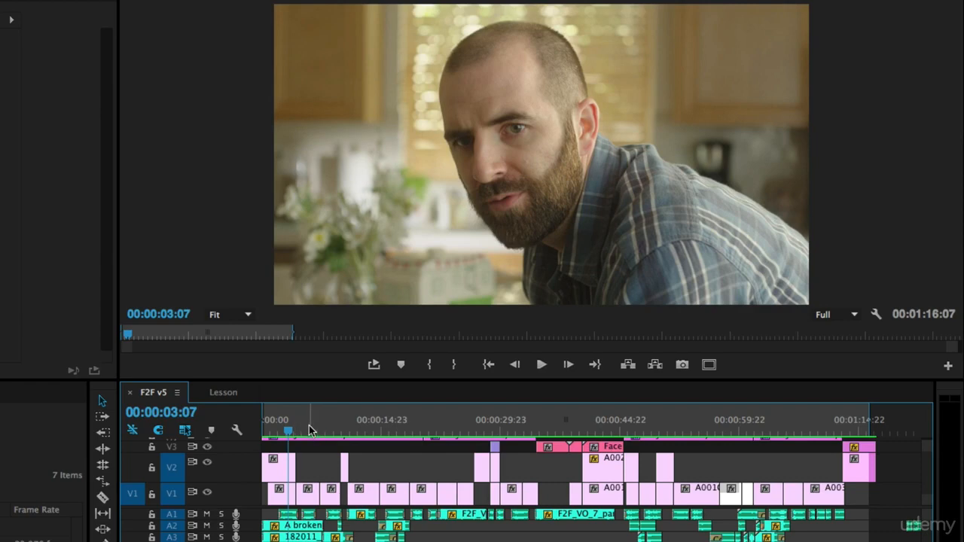
click(307, 429)
drag(293, 432, 334, 431)
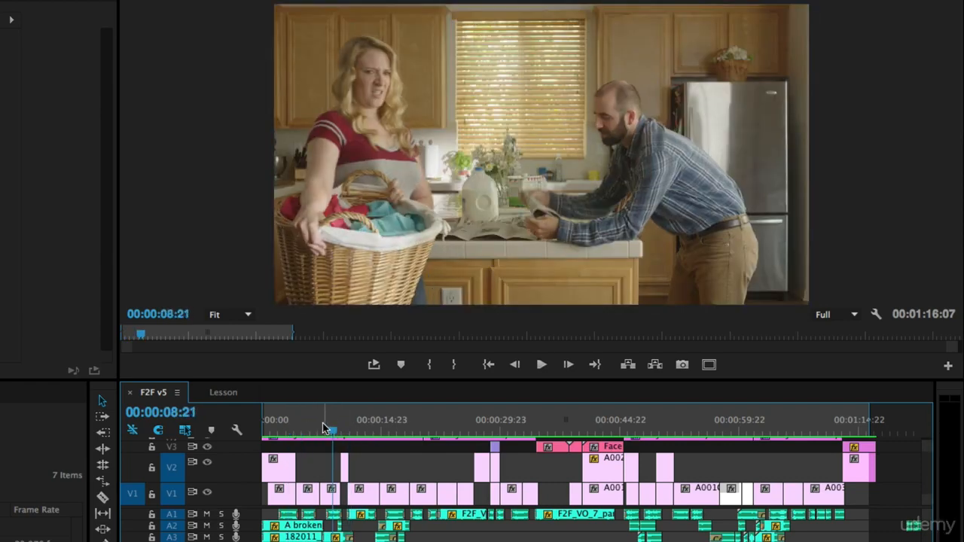
key(space)
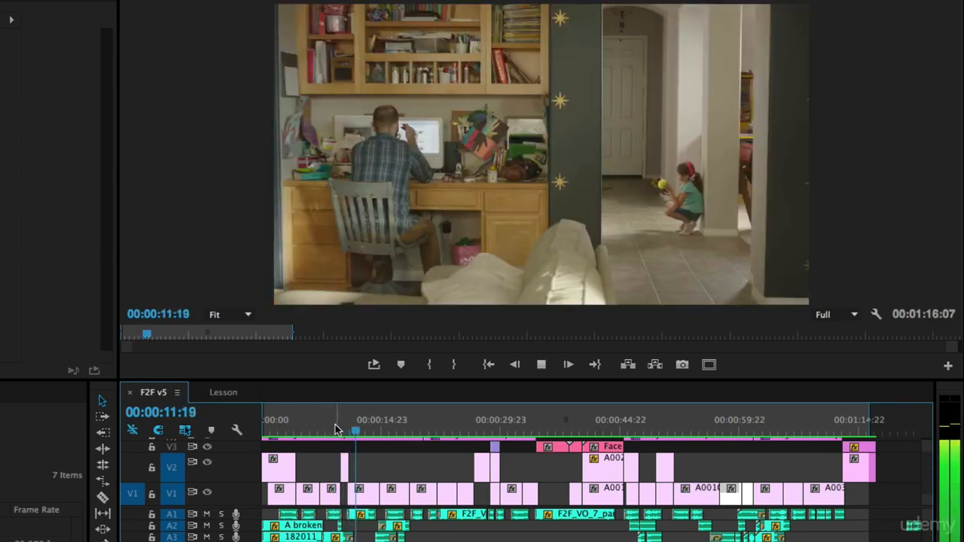
Step: Replay the cut from the wide kitchen shot to the woman's close-up, starting around 00:00:09:04
click(332, 429)
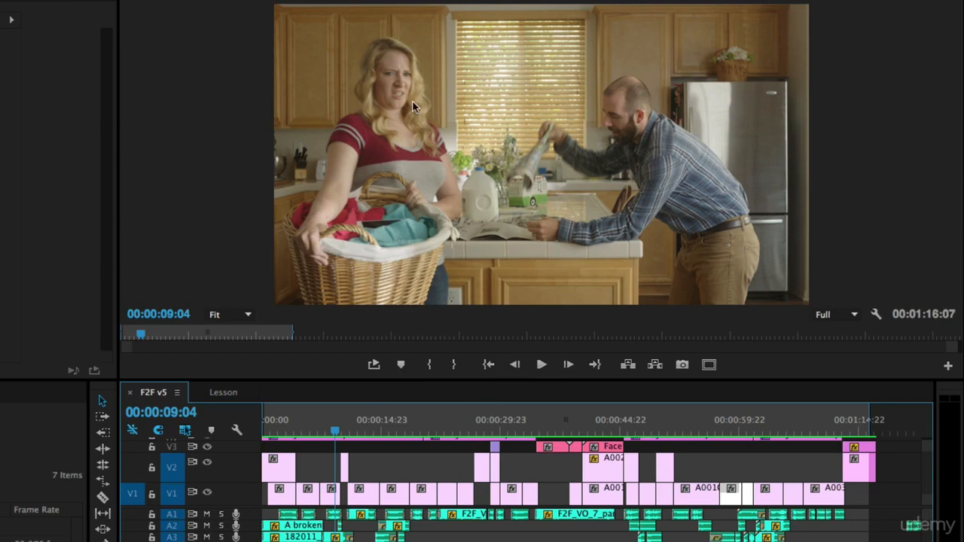
key(space)
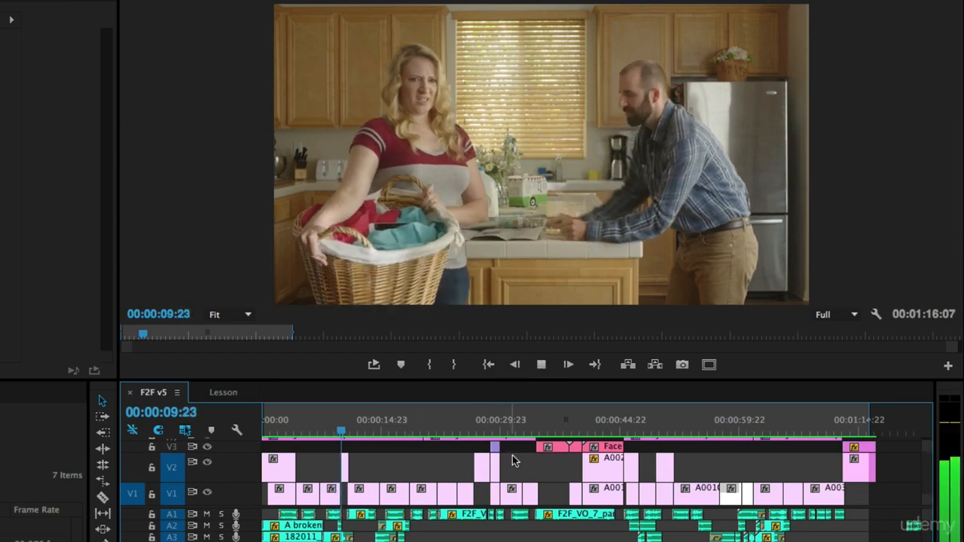
key(space)
click(337, 431)
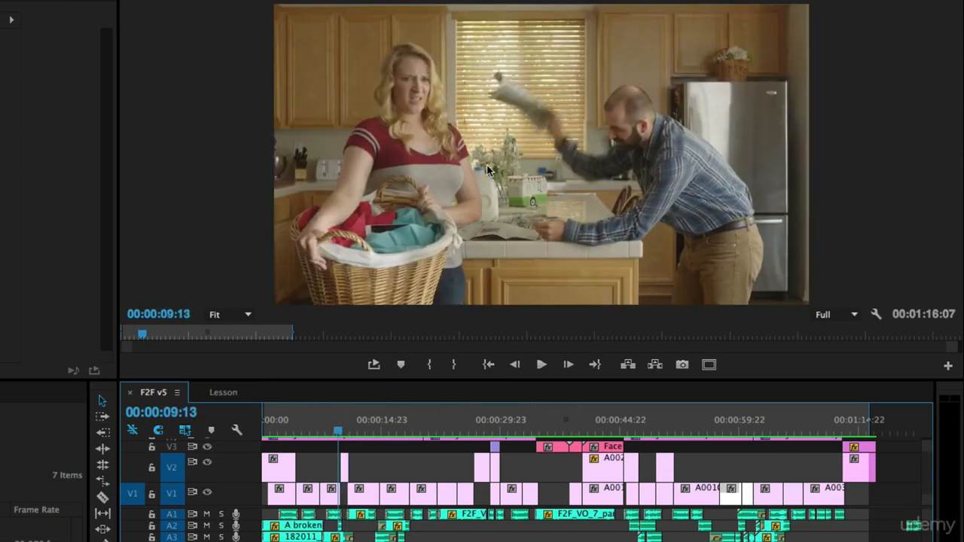
key(space)
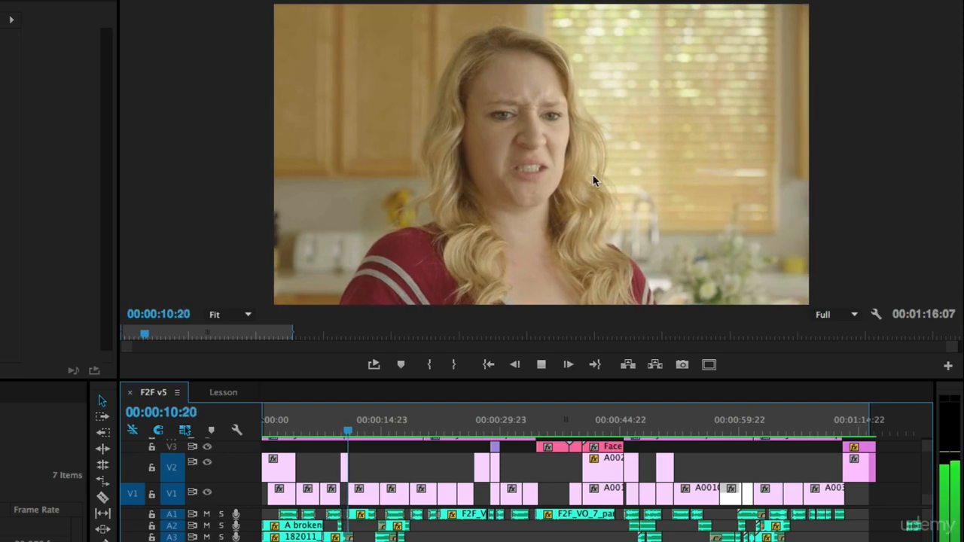
click(341, 430)
click(335, 430)
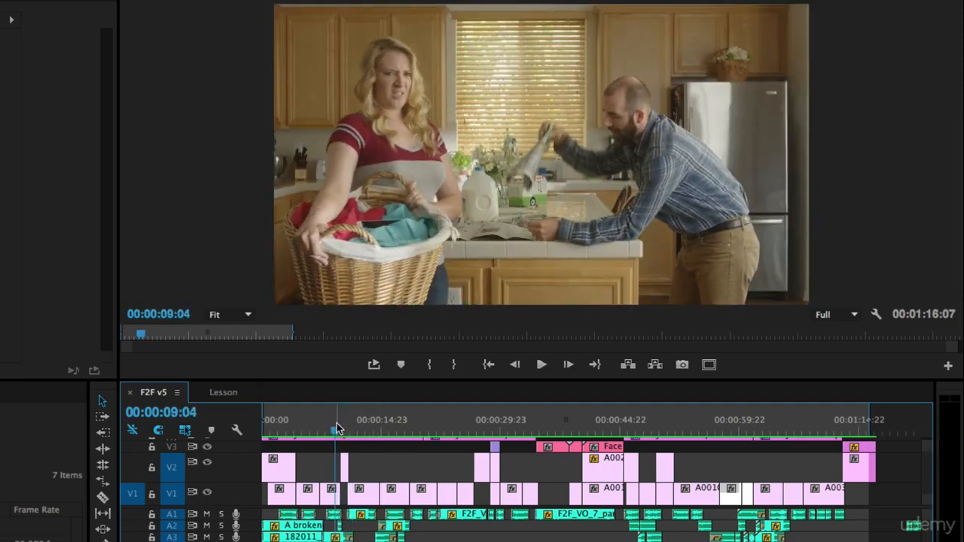
Step: Examine the wide kitchen shot frame by frame from 00:00:09:04 up to the woman's close-up at 00:00:10:00
key(Right)
key(Right)
key(Right)
key(Right)
key(Right)
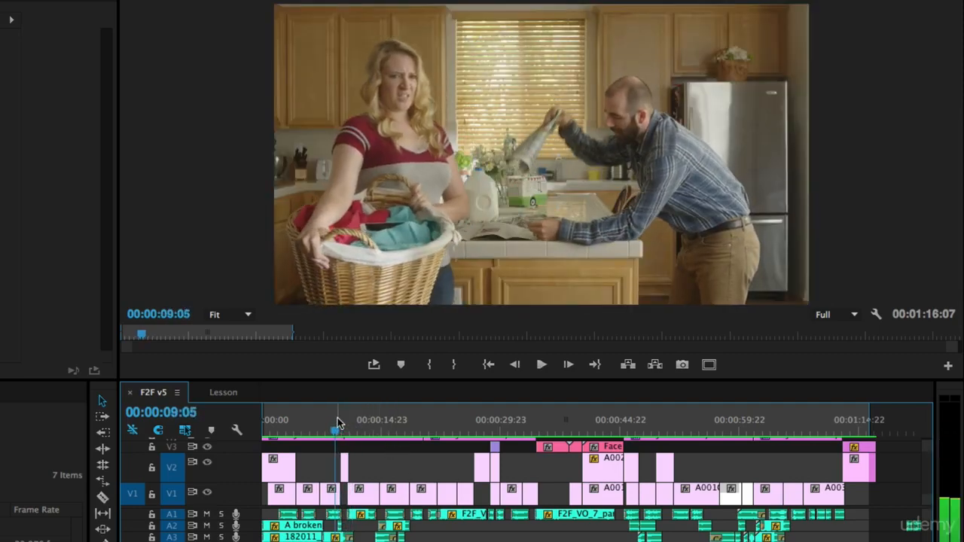
key(Right)
key(Right)
key(Right)
key(Right)
key(Right)
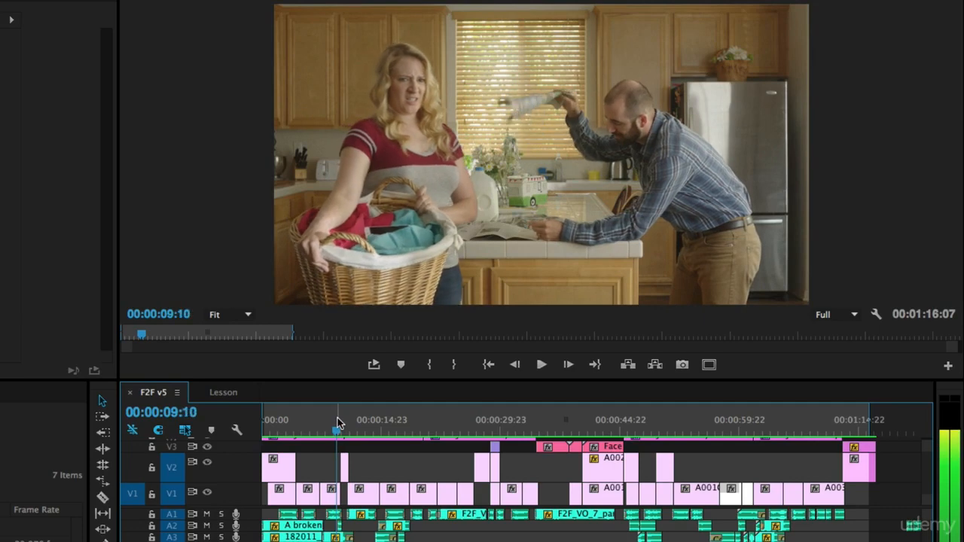
key(Right)
key(Right)
key(Right)
key(Right)
key(Right)
key(Right)
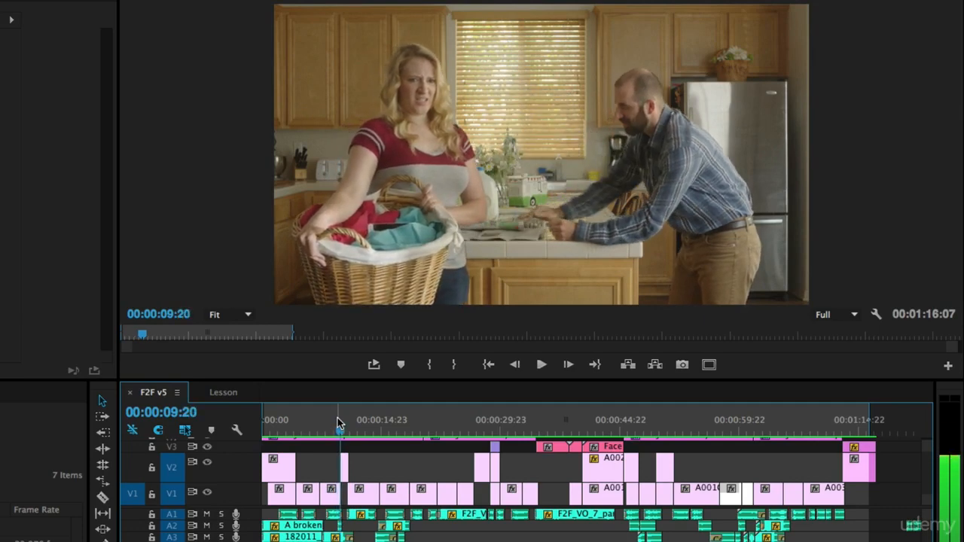
key(Right)
key(Right)
key(Right)
key(Right)
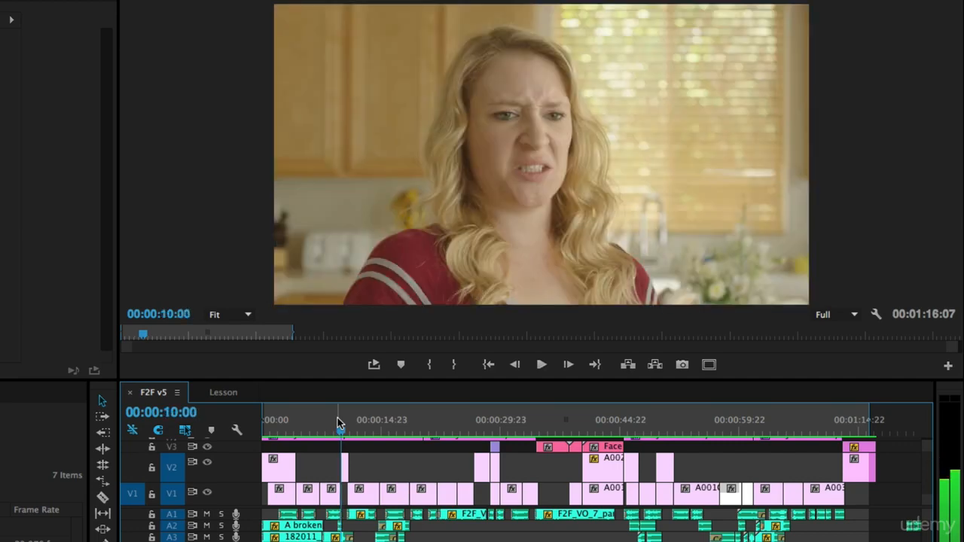
Step: Examine the woman's close-up frame by frame, forward and backward around 00:00:10:10
key(Right)
key(Right)
key(Right)
key(Right)
key(Right)
key(Right)
key(Right)
key(Right)
key(Right)
key(Right)
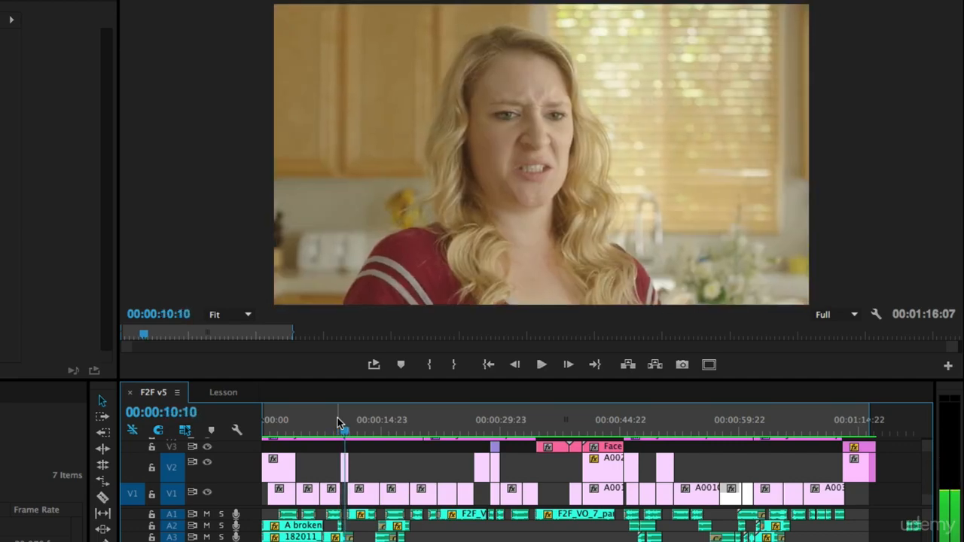
key(Right)
key(Right)
key(Left)
key(Left)
key(Left)
key(Left)
key(Left)
key(Left)
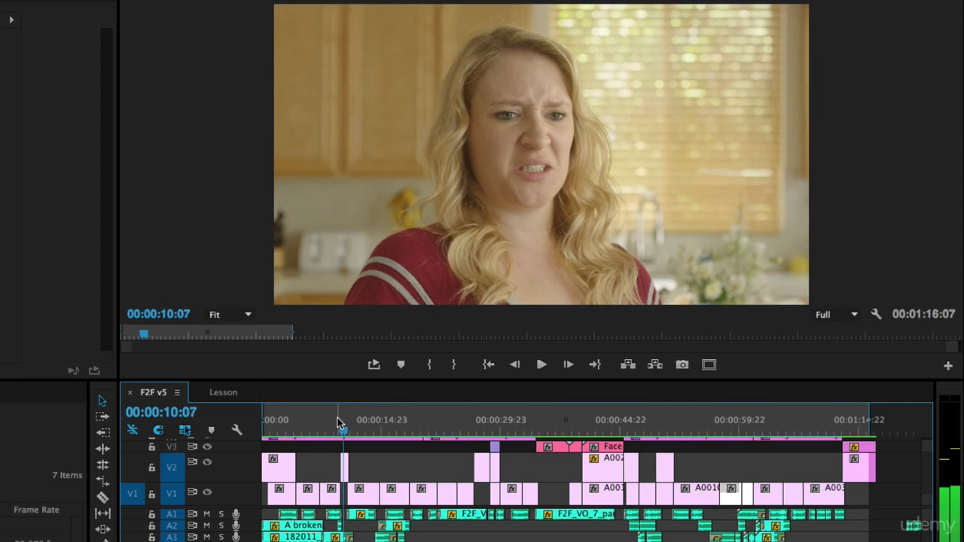
key(Right)
key(Right)
key(Right)
key(Right)
key(Right)
Step: Step back to the wide kitchen shot at 00:00:09:13 and play the sequence through to 00:00:19:12
key(Left)
key(Left)
key(Left)
key(Left)
key(Left)
key(Left)
key(Left)
key(Left)
key(Left)
key(Left)
key(Left)
key(Left)
key(Left)
key(Left)
key(Left)
key(Left)
key(Left)
key(Left)
key(Left)
key(Left)
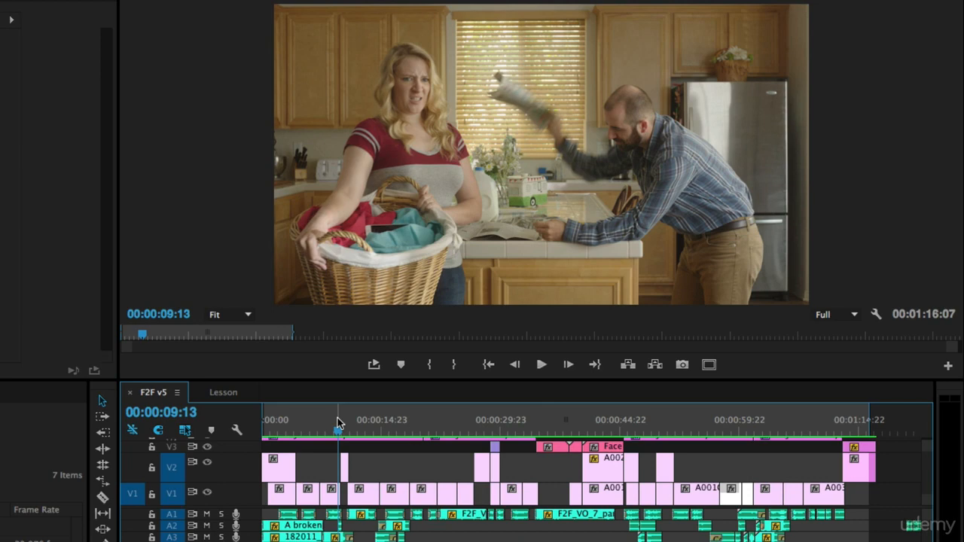
key(space)
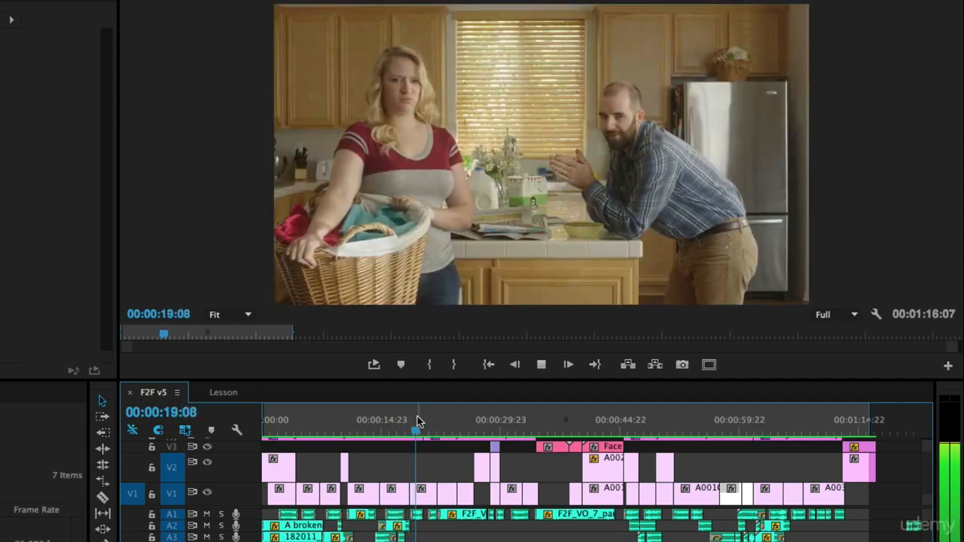
key(space)
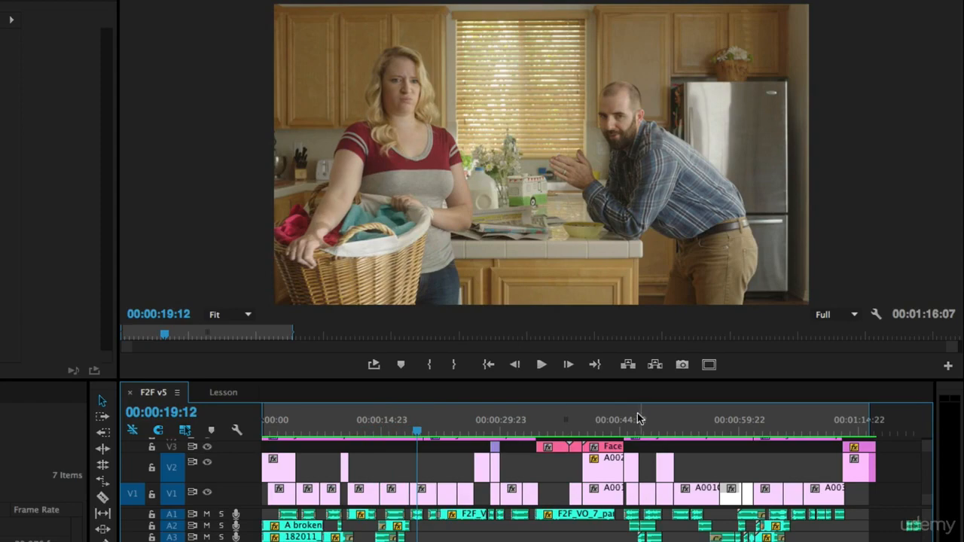
Step: Play the couple's kitchen scene up to 00:00:59:23, then resume playback from 00:00:59:09
drag(746, 427, 690, 437)
key(space)
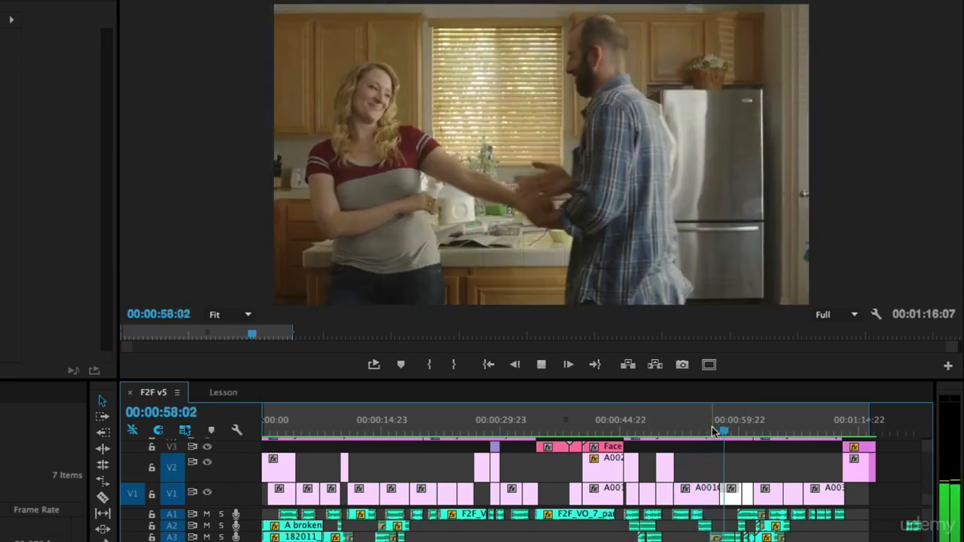
key(space)
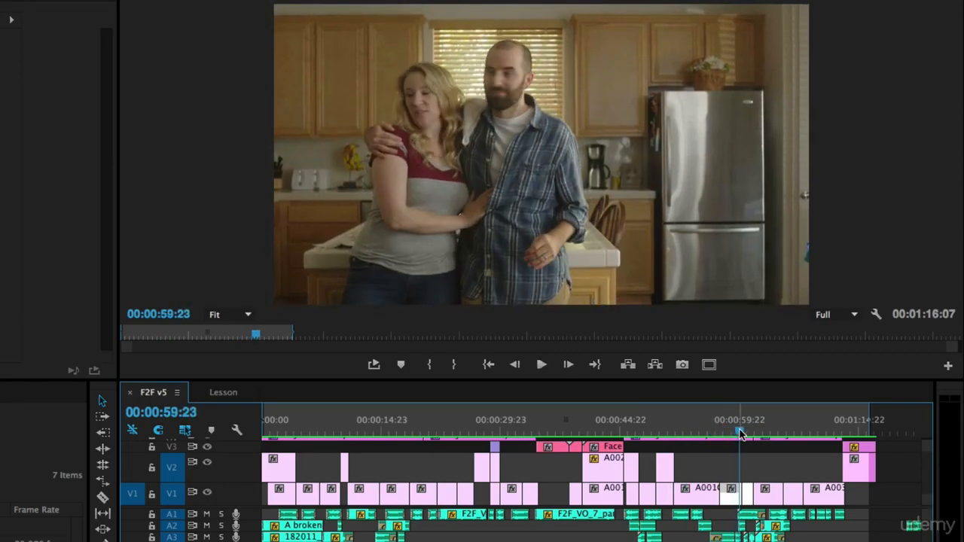
drag(740, 431, 736, 435)
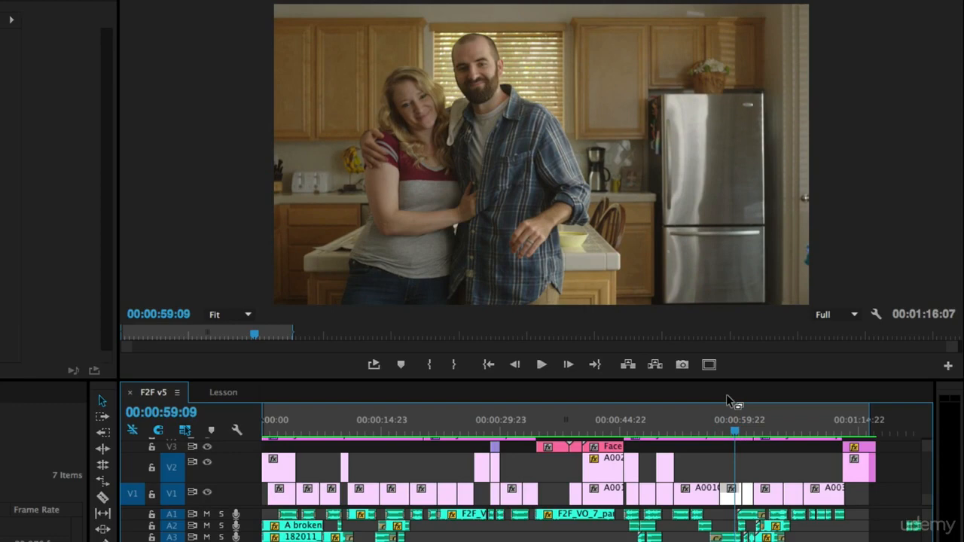
key(space)
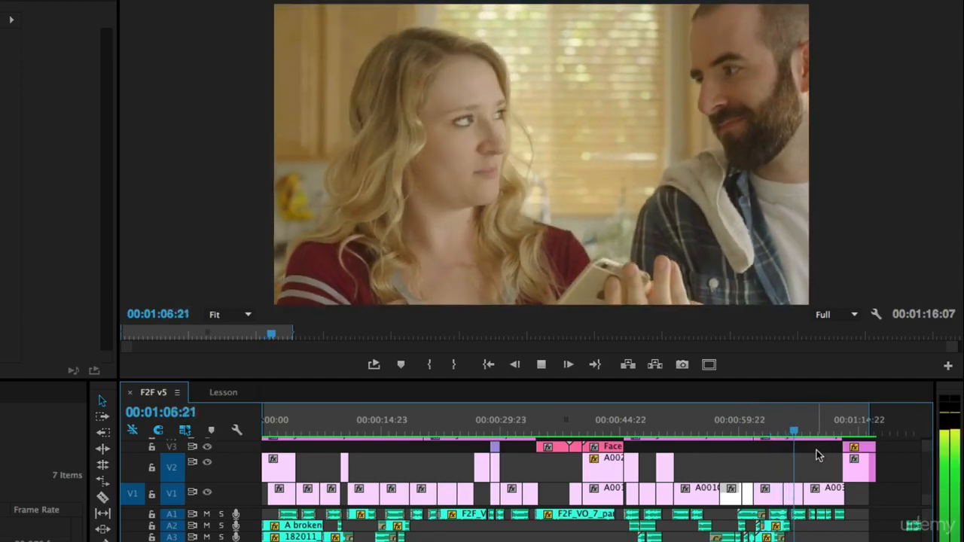
Step: Replay the cut from the couple's wide shot to their close-up from 00:01:04:16, and return to 00:01:04:14
drag(785, 431, 779, 428)
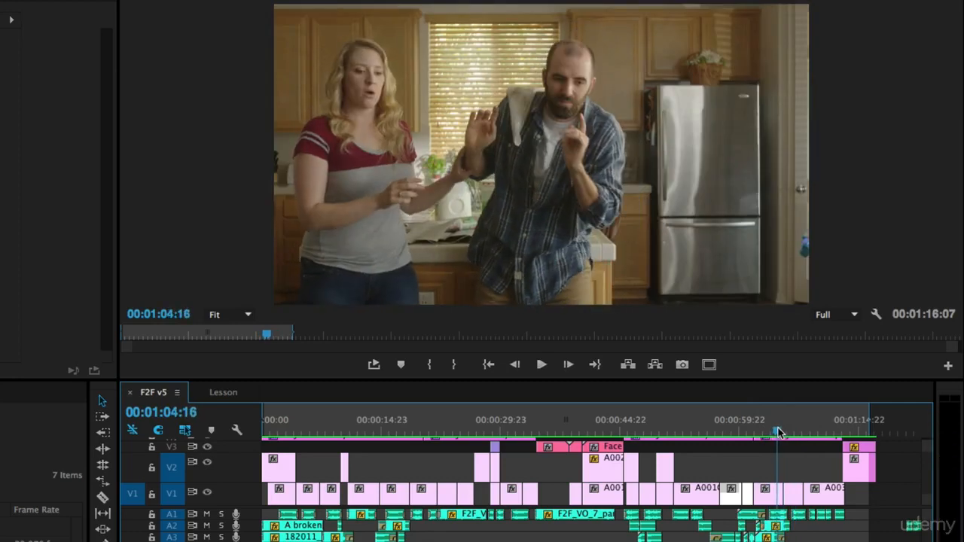
key(space)
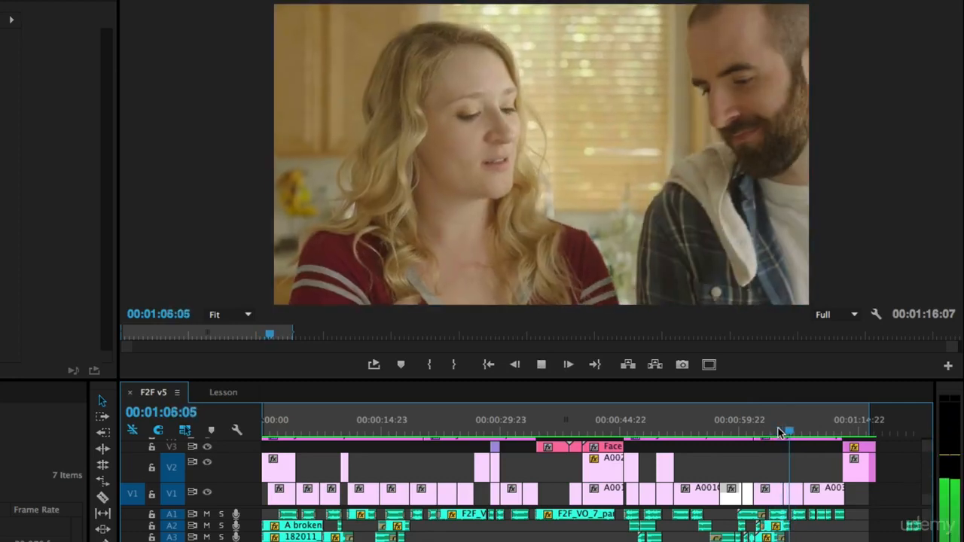
key(space)
drag(787, 437, 780, 436)
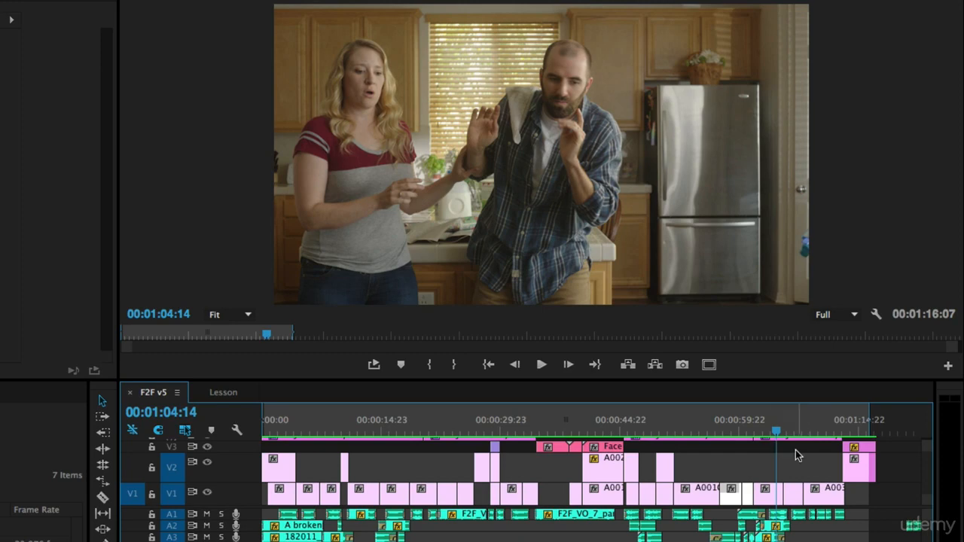
Step: Replay the couple's close-up from about 00:01:04:14, and scrub to the phone movement at 00:01:06:00
key(space)
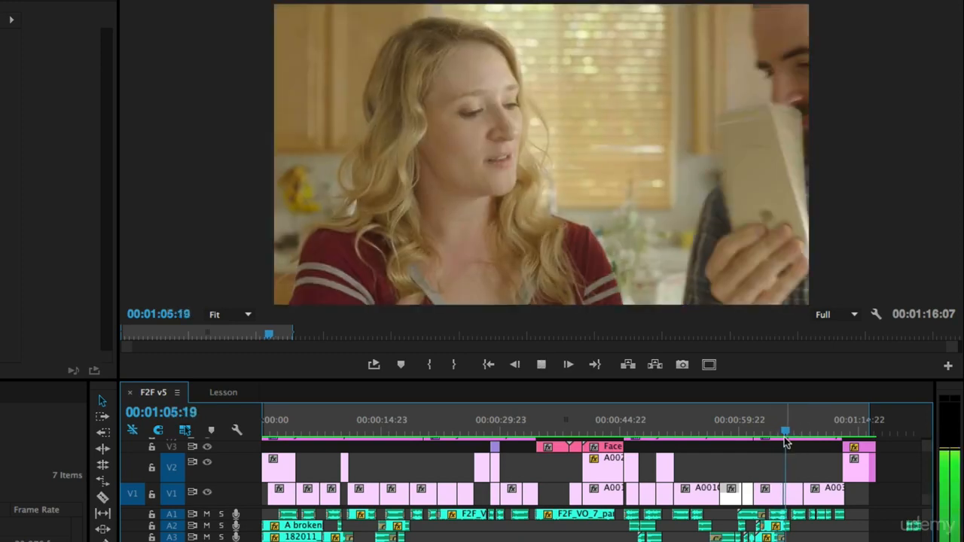
drag(779, 428, 777, 435)
key(space)
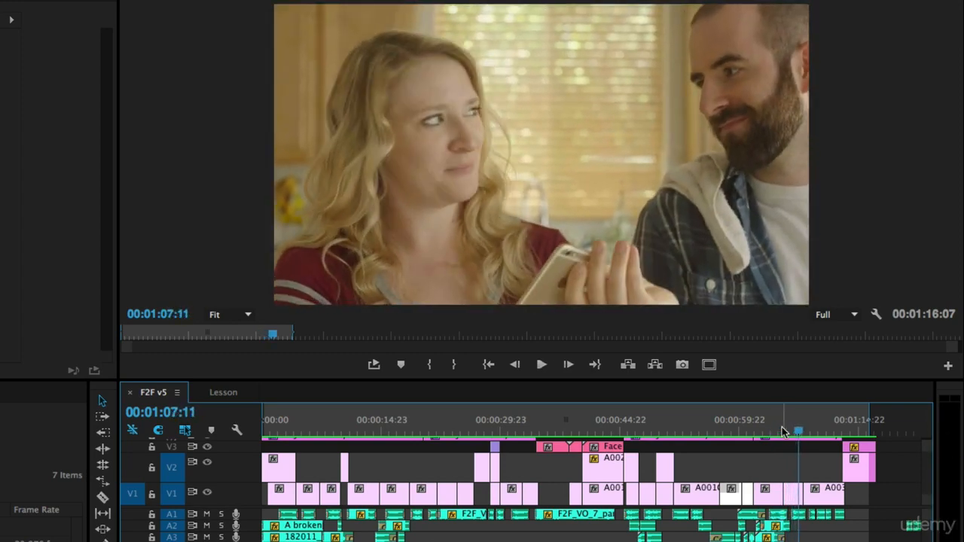
click(777, 431)
drag(777, 431, 790, 429)
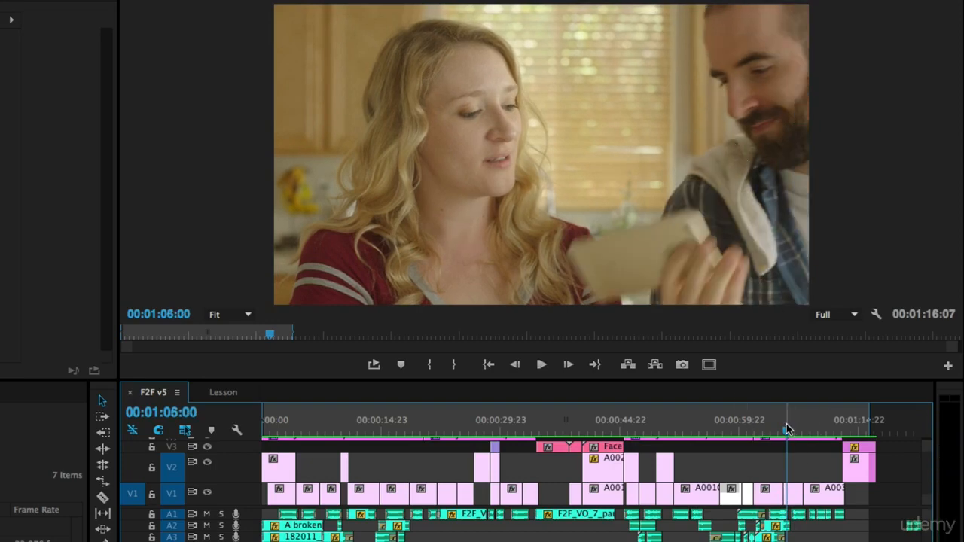
Step: Play the couple's close-up through the cut to the three-person wide shot, stopping around 00:01:08:14
drag(787, 430, 782, 435)
key(space)
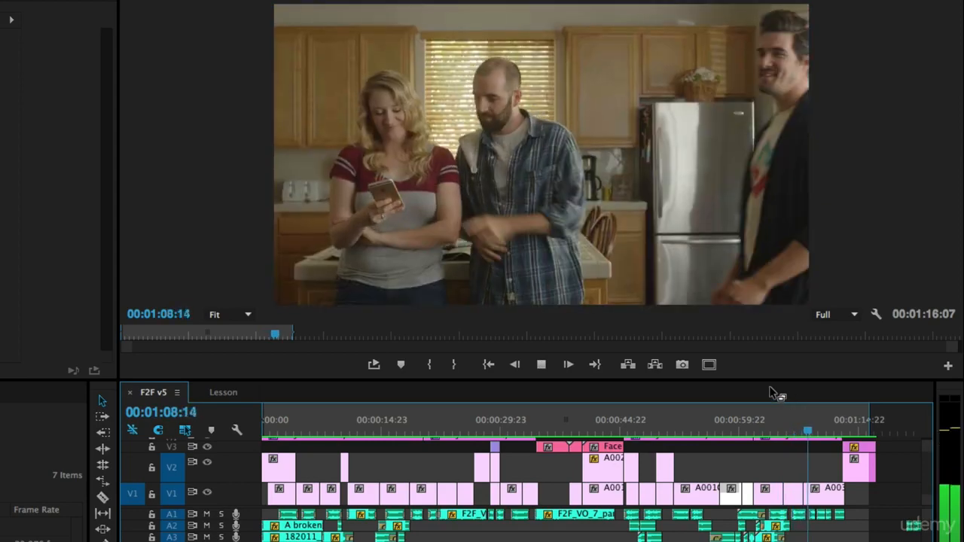
key(space)
Step: Examine the cut from close-up to wide shot frame by frame from 00:01:07:18 to 00:01:09:03
drag(802, 431, 801, 433)
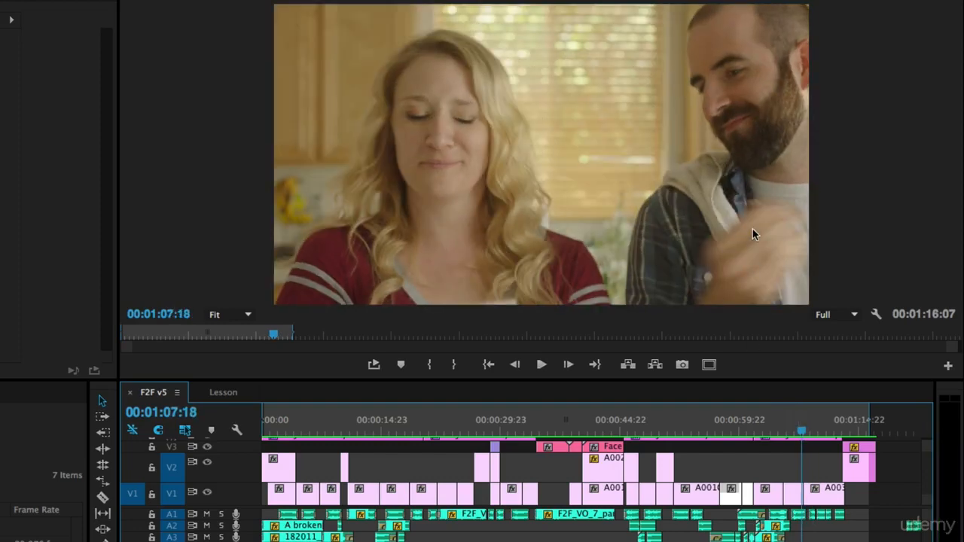
key(Right)
key(Right)
key(Right)
key(Right)
key(Right)
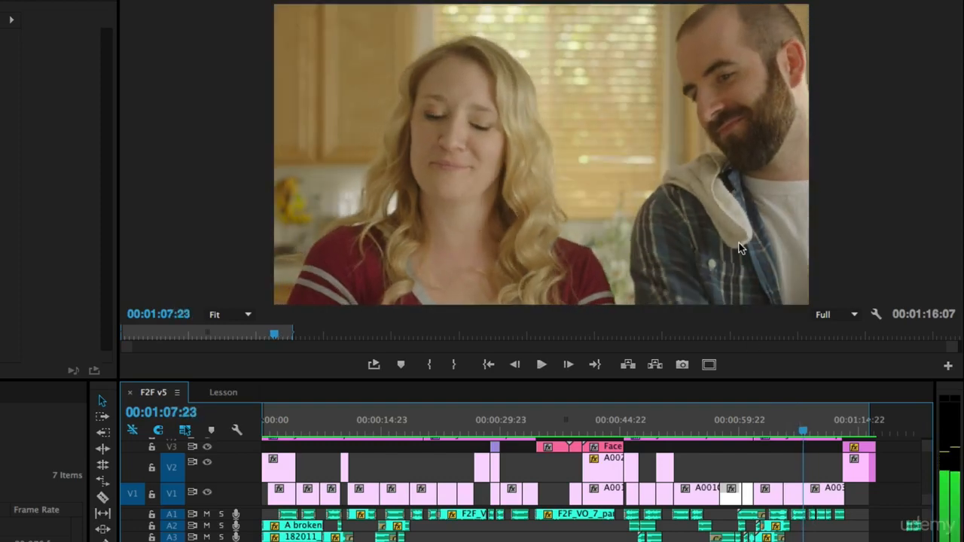
key(Right)
key(Right)
key(Right)
key(Right)
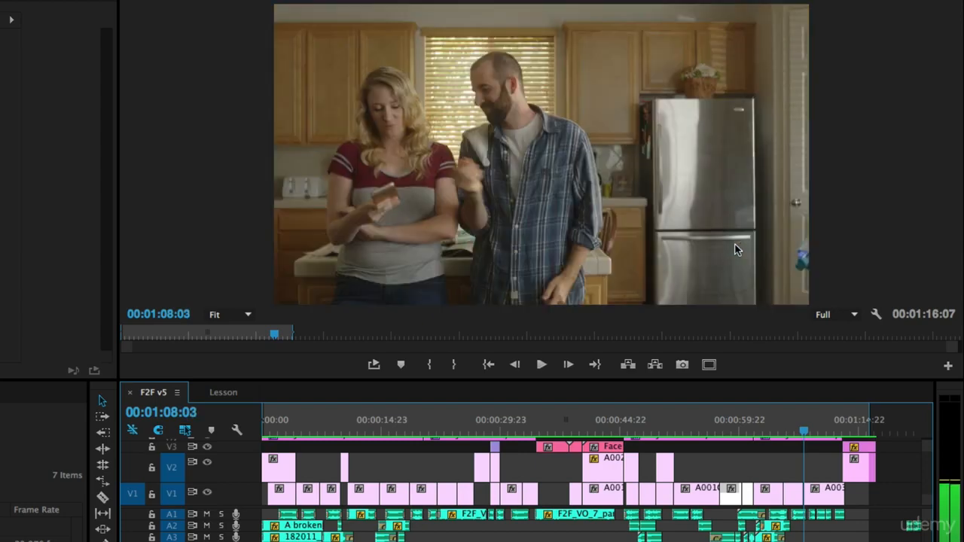
key(Right)
key(Right)
key(Right)
key(Right)
key(Right)
key(Right)
key(Right)
key(Right)
key(Right)
key(Right)
key(Right)
key(Right)
key(Right)
key(Right)
key(Right)
key(Right)
key(Right)
key(Right)
key(Right)
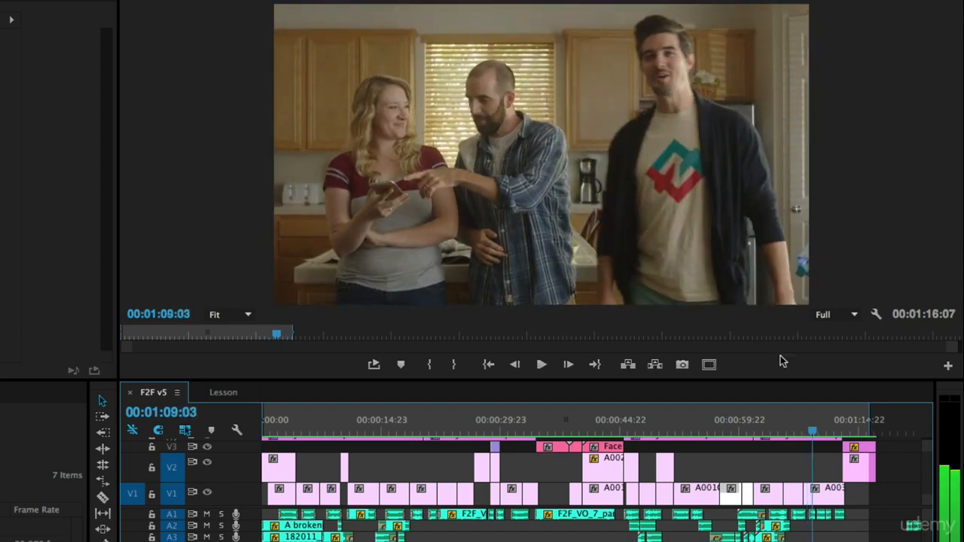
Step: Replay the couple's scene from shortly before 00:00:59:00 through to about 00:01:10:15
drag(751, 432, 733, 431)
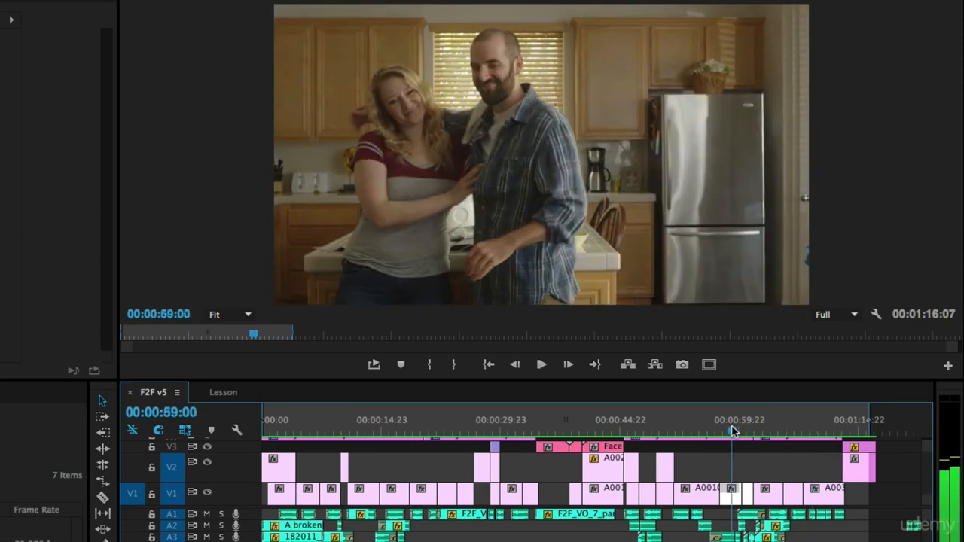
click(726, 430)
key(space)
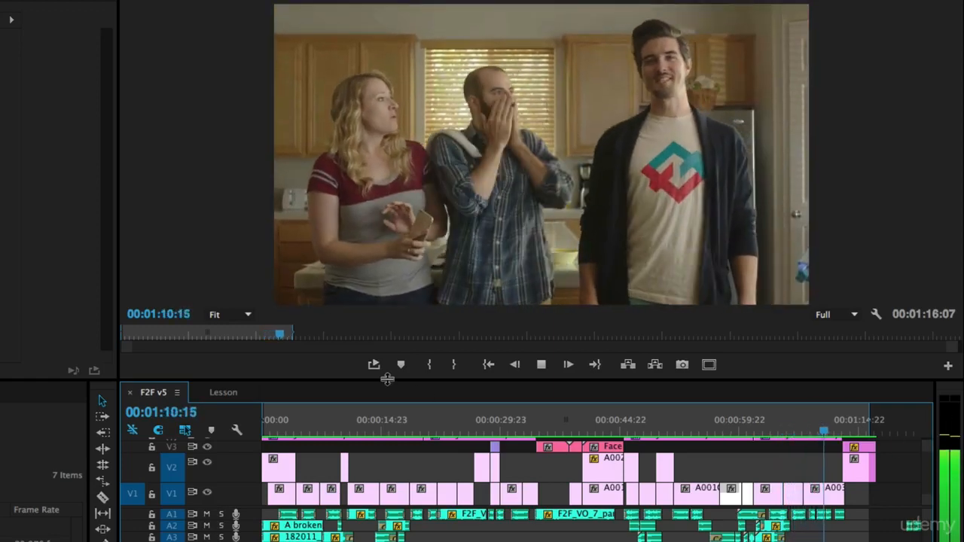
key(space)
Step: Open the Lesson sequence and preview its wide shot from 00:00:00:00 and the start of its close-up clip
click(225, 393)
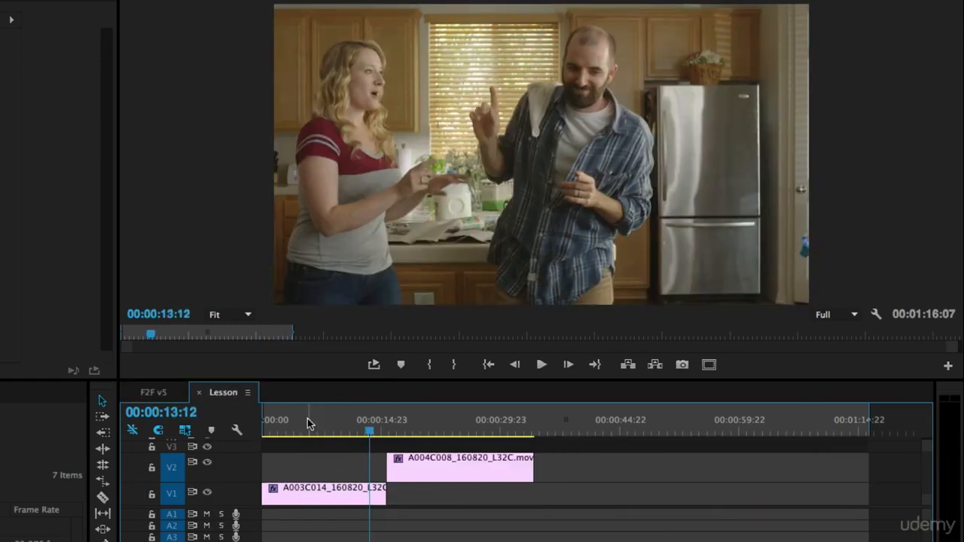
drag(309, 426, 218, 425)
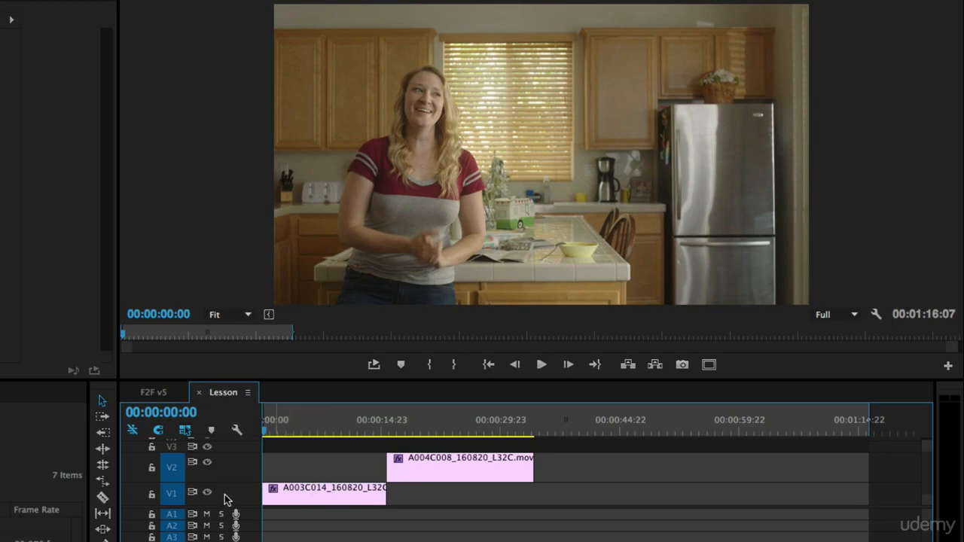
key(space)
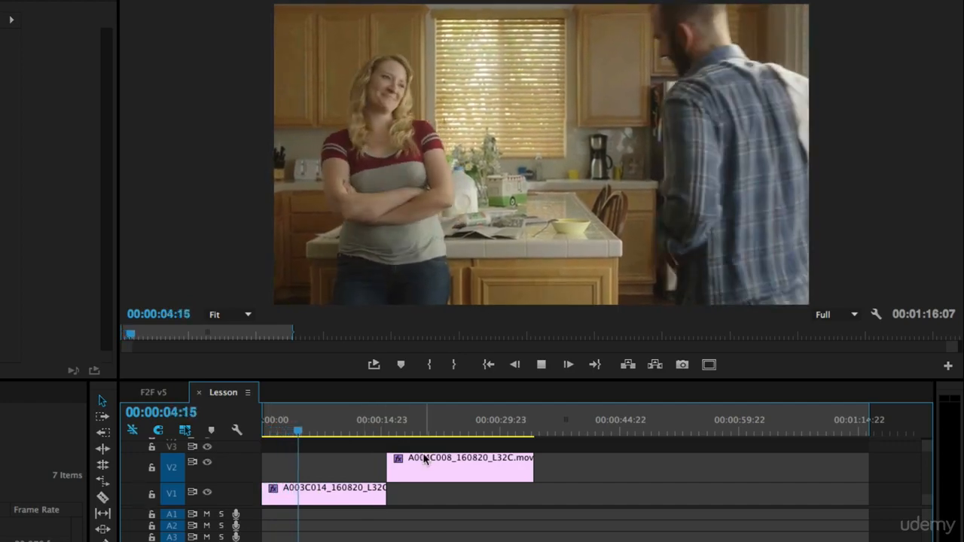
key(space)
drag(394, 431, 392, 429)
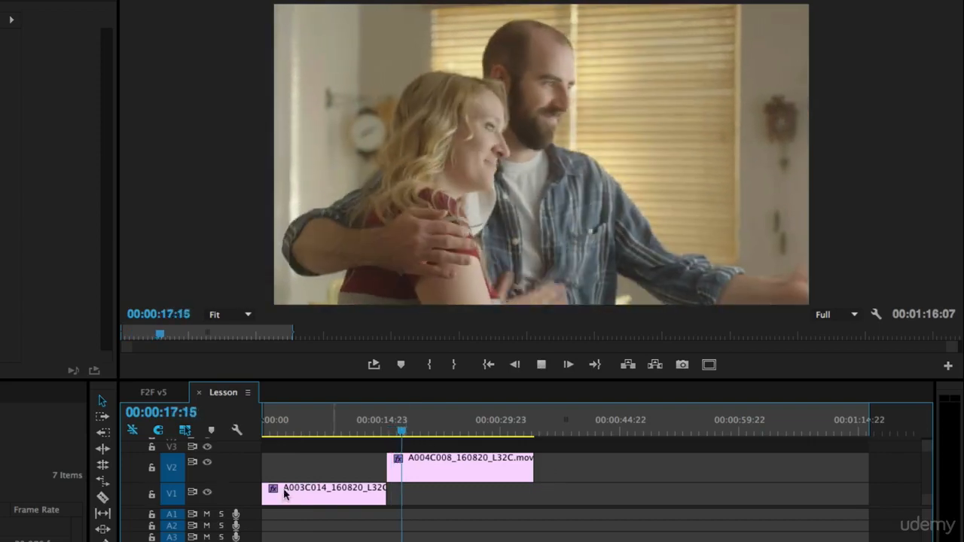
Step: Ripple-trim the start of the wide clip A003C014_160820_L32C.mov on V1 to 00:00:05:03, where the man walks into frame
click(274, 430)
drag(274, 431, 275, 434)
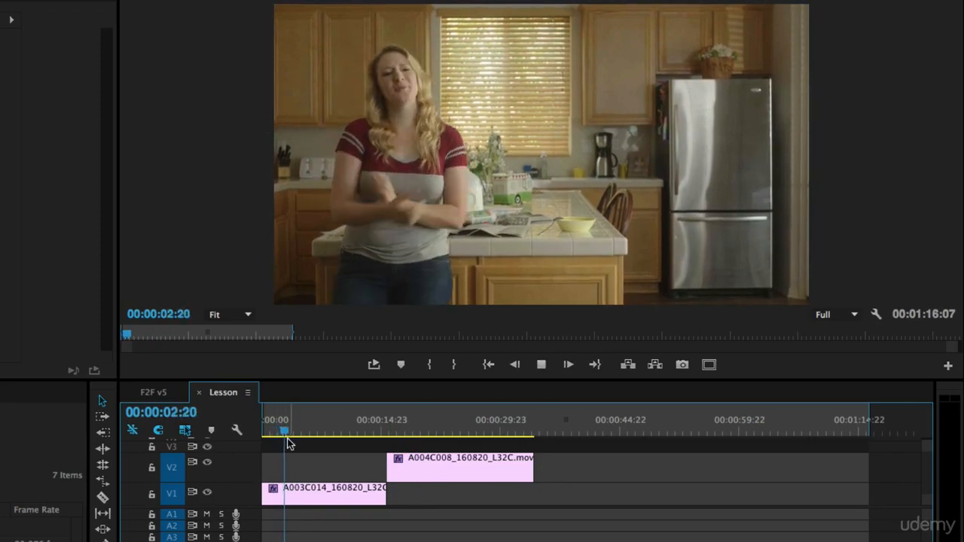
key(space)
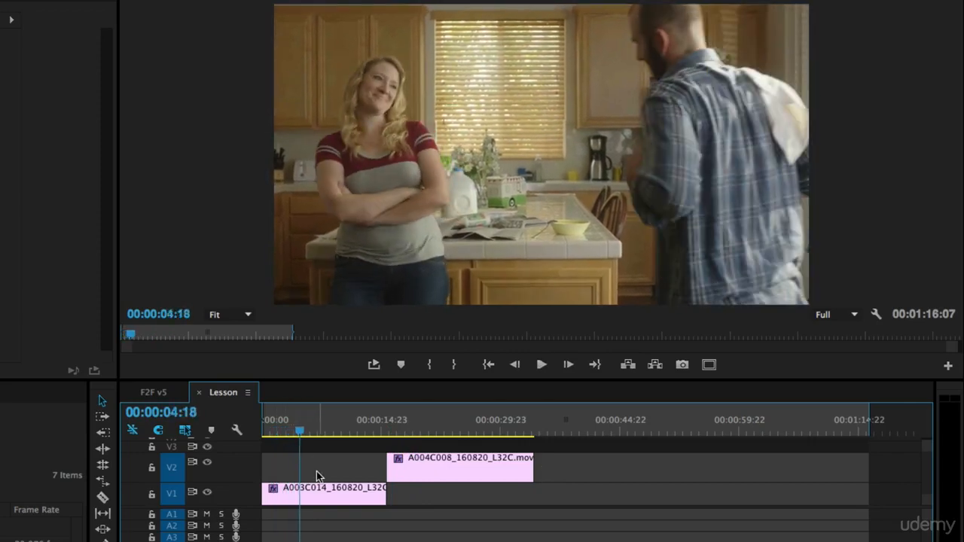
drag(301, 430, 301, 427)
key(space)
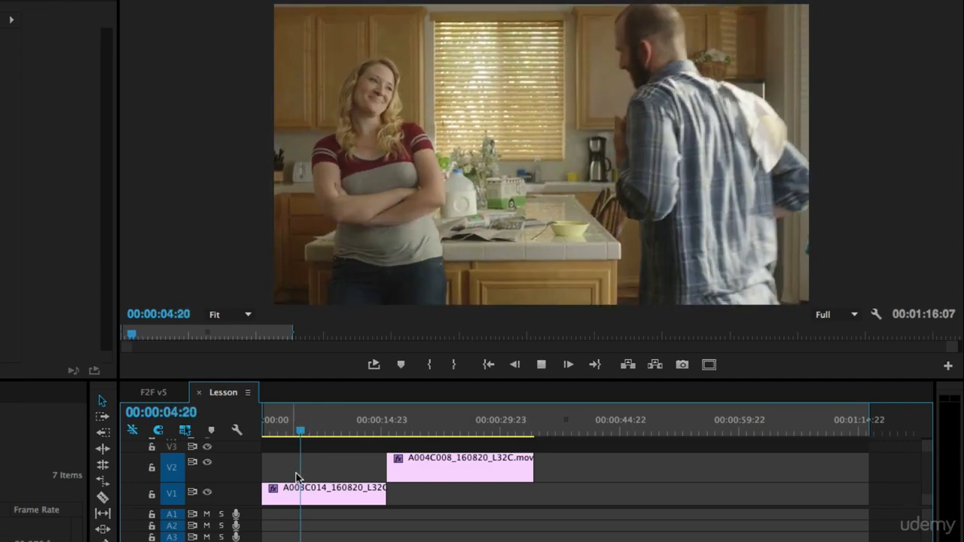
key(space)
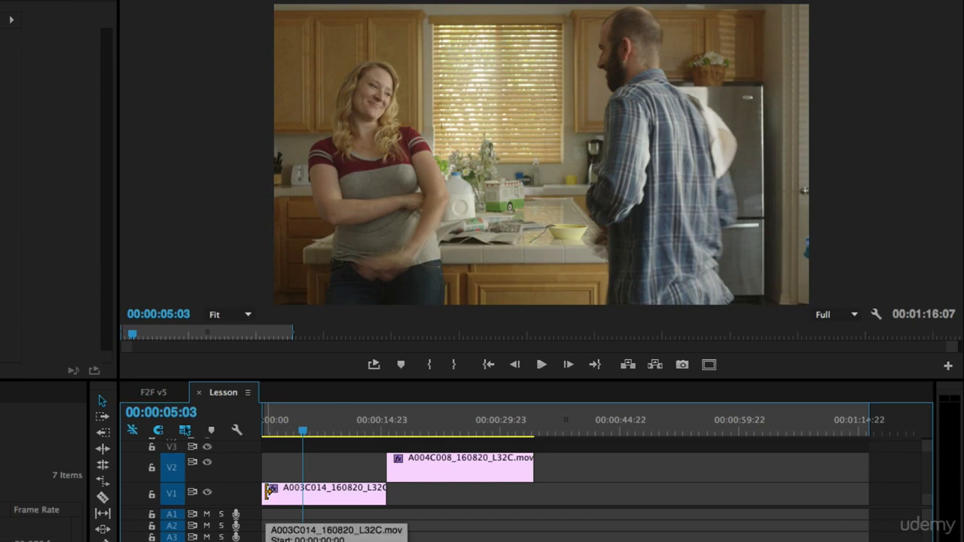
click(269, 491)
drag(269, 492, 305, 491)
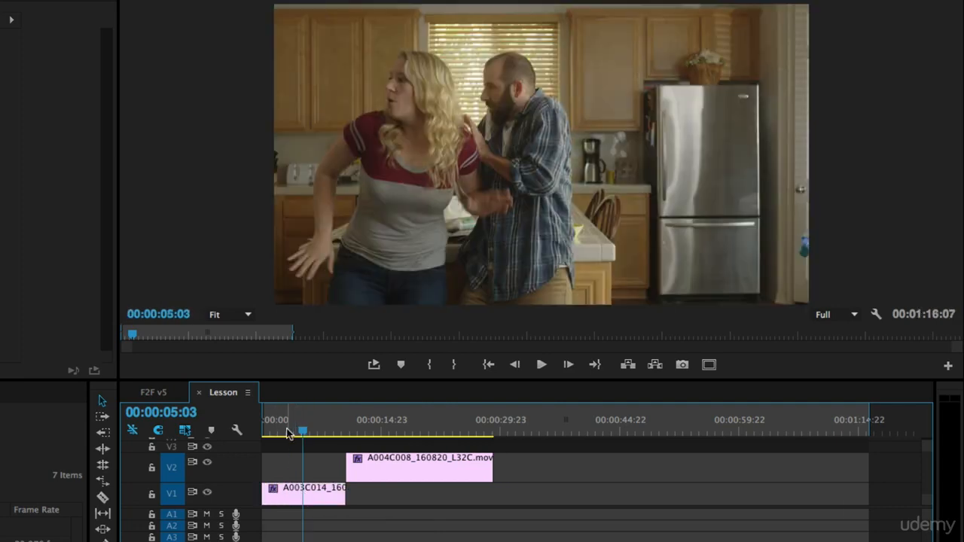
Step: Replay the trimmed wide shot's opening and find the couple's turn around 00:00:02:16 as a cutting point
key(Home)
key(space)
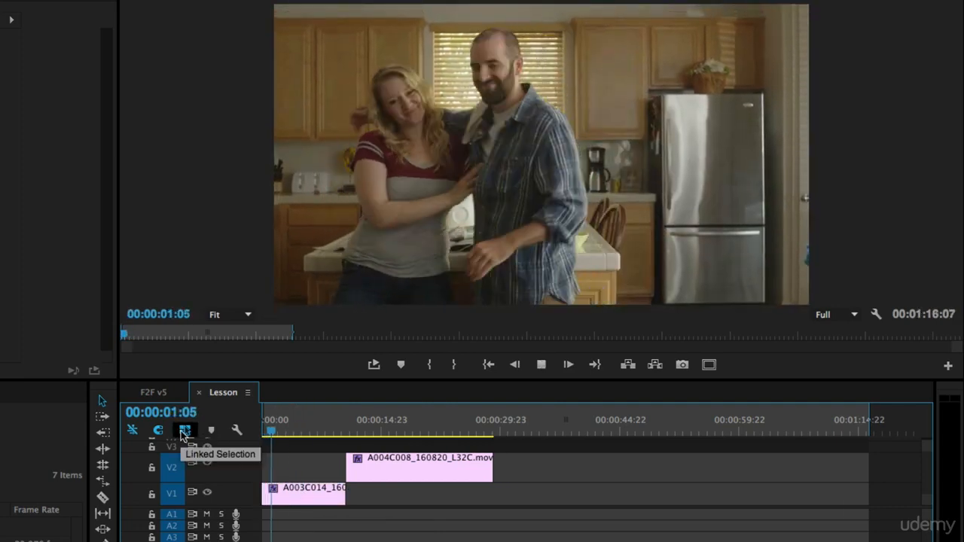
key(space)
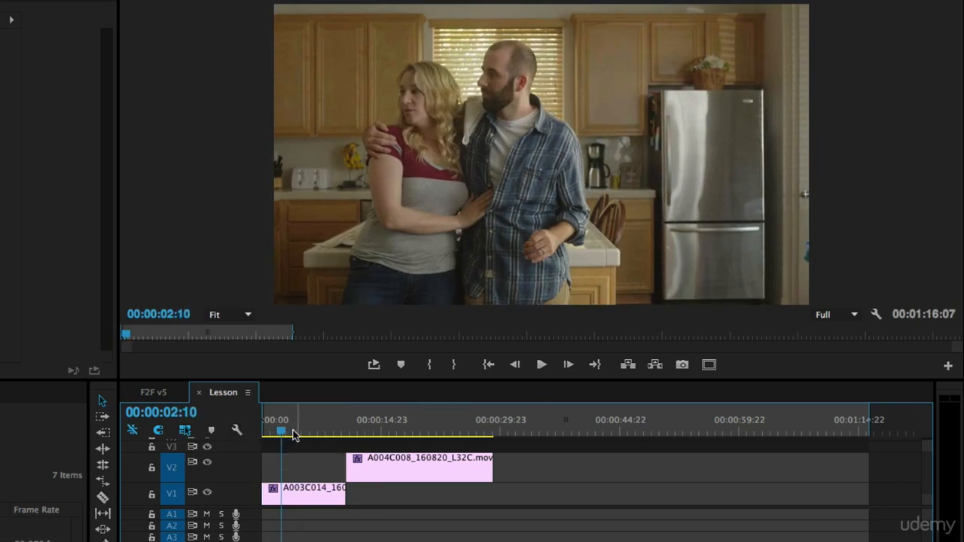
key(Home)
key(space)
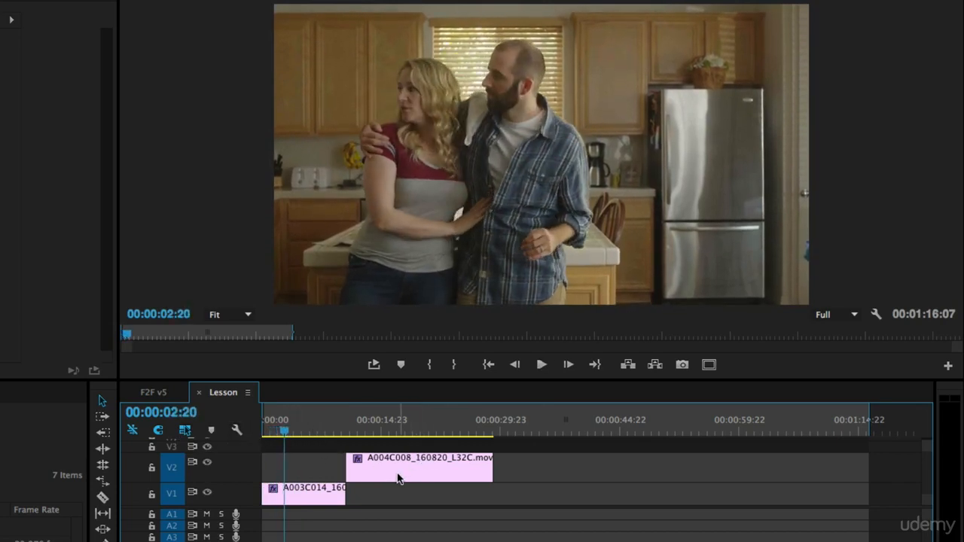
click(275, 427)
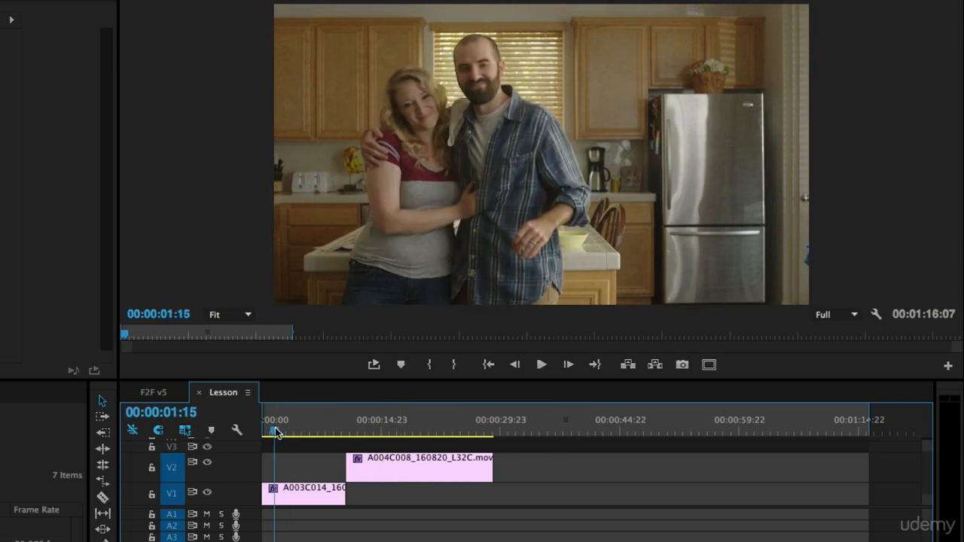
key(space)
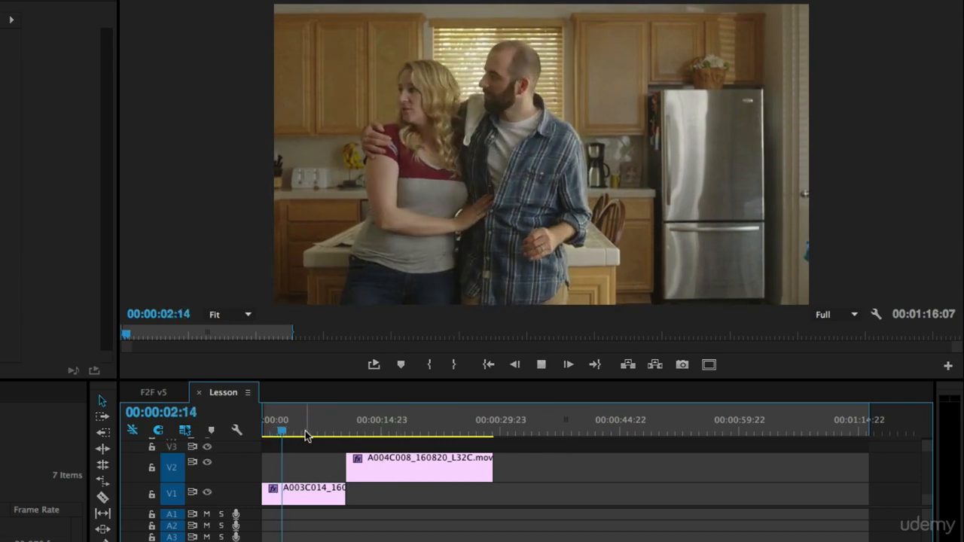
key(space)
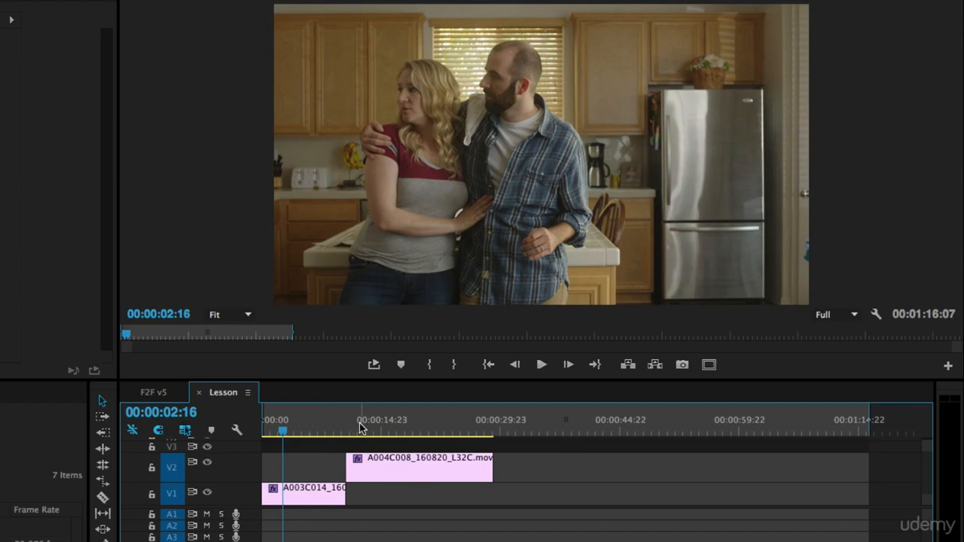
Step: Trim the start of the close-up clip A004C008_160820_L32C.mov to 00:00:13:14, and move it on V2 to start at 00:00:02:03
drag(360, 427, 369, 467)
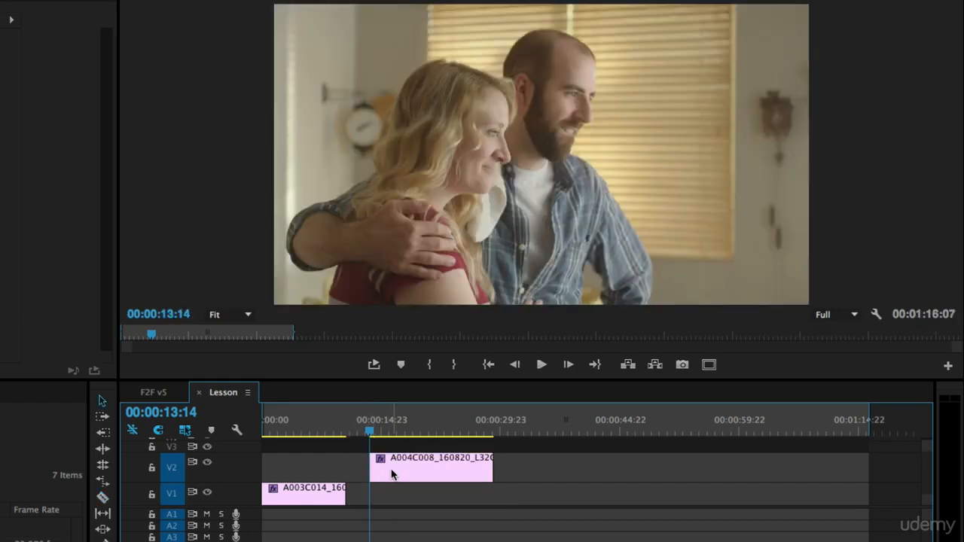
click(279, 433)
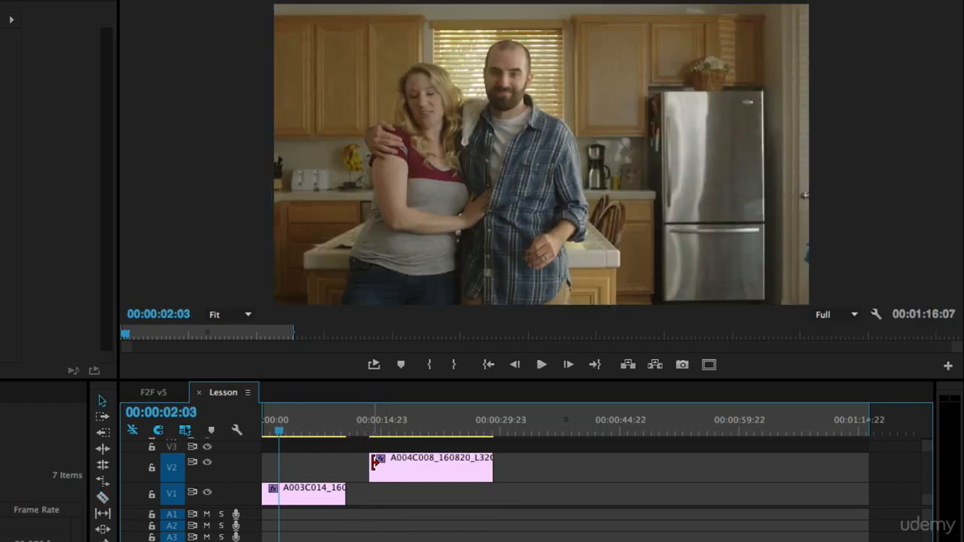
drag(392, 475, 324, 472)
Step: Replay the new cut from the wide shot, and shift the close-up clip to start at 00:00:02:07
click(270, 434)
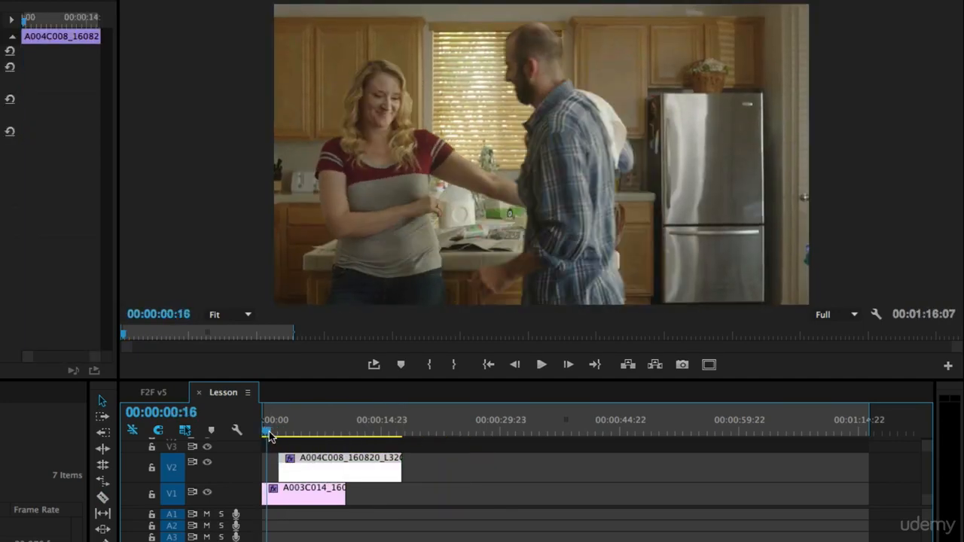
key(space)
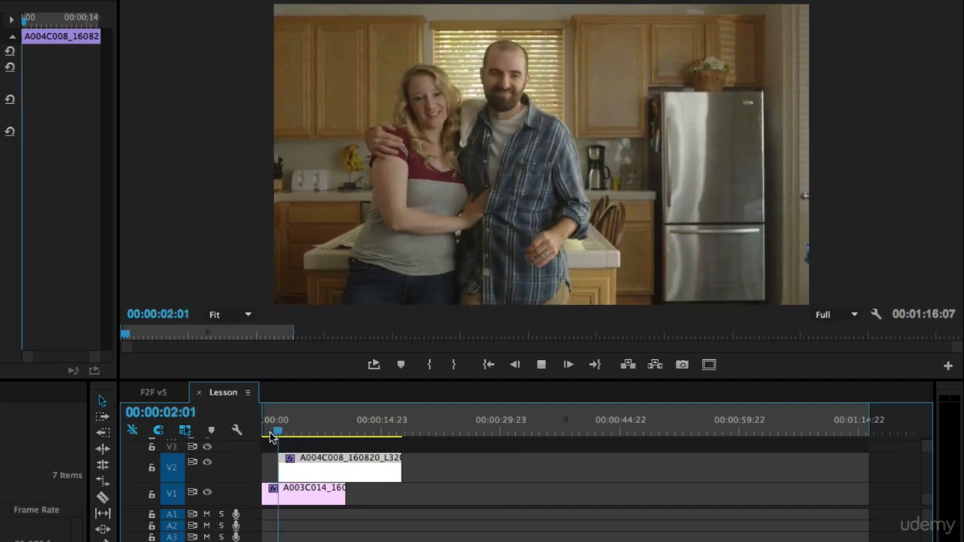
click(276, 435)
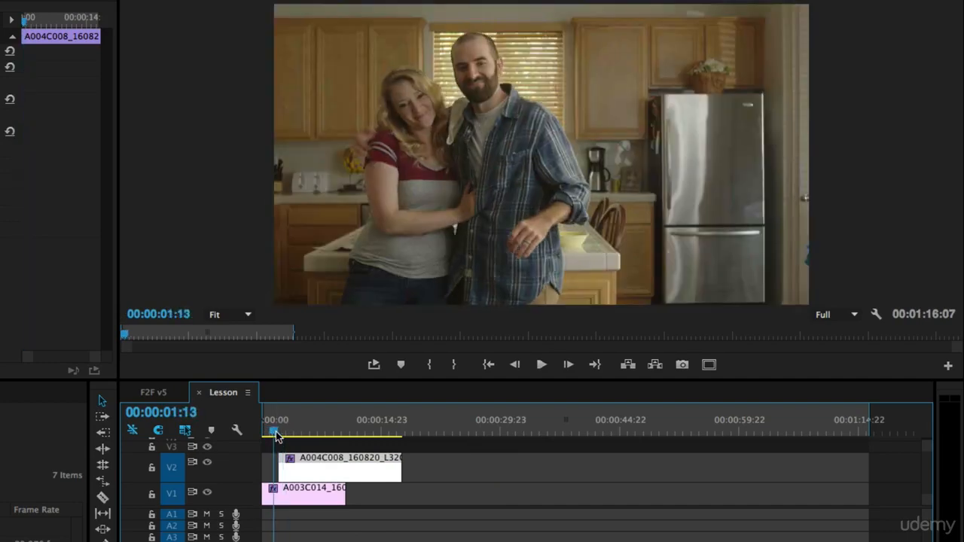
key(space)
key(space)
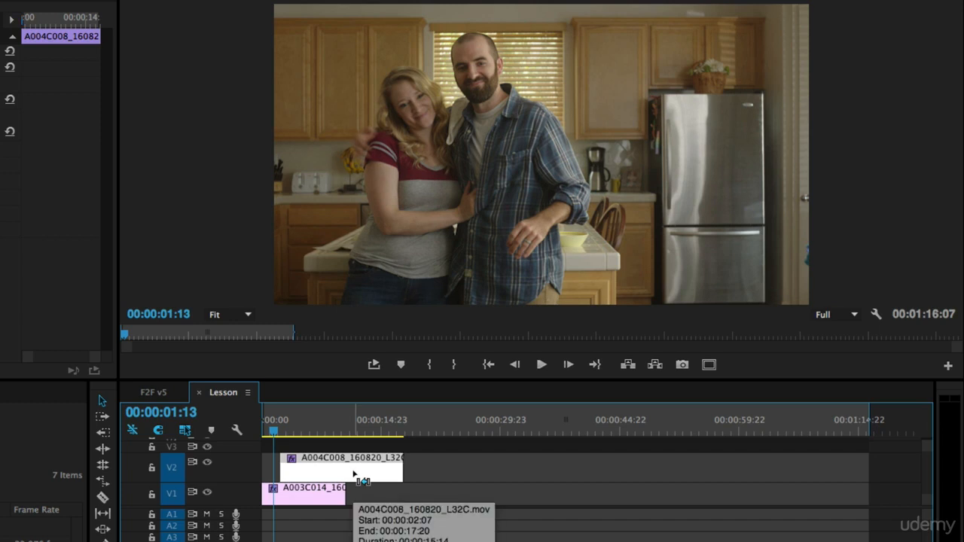
Step: Nudge the close-up clip slightly earlier on V2, and play the cut through to 00:00:02:22
key(equal)
key(equal)
key(equal)
key(equal)
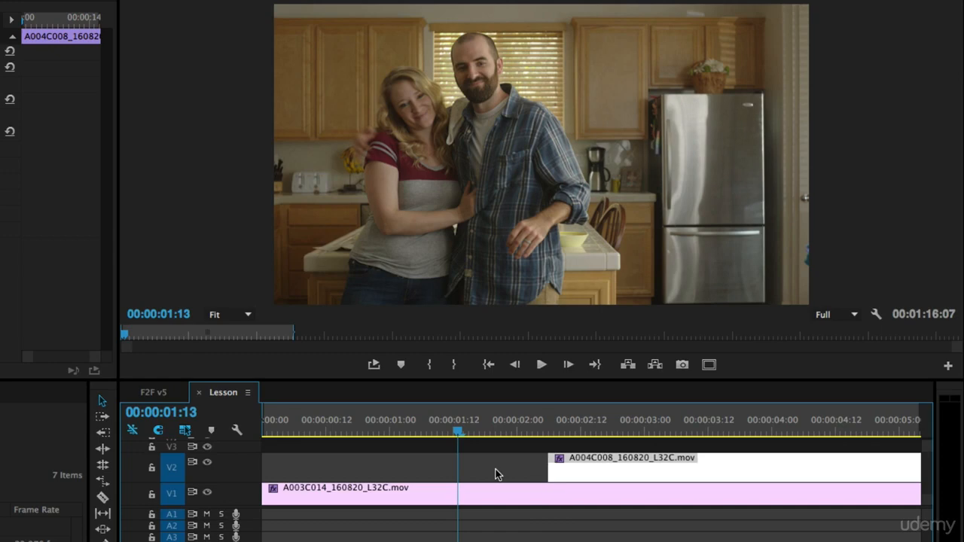
key(space)
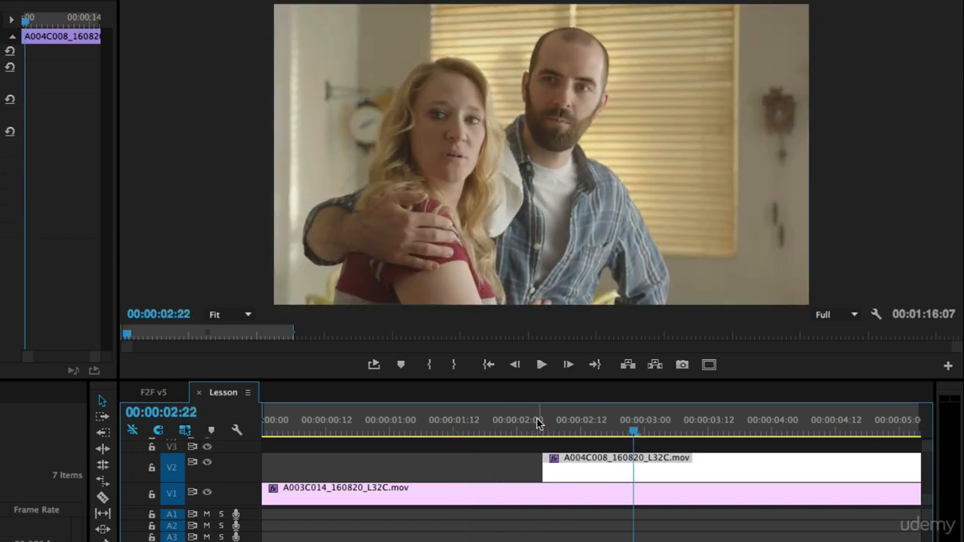
Step: Move the close-up clip on V2 to start at 00:00:01:23, and replay the cut from the wide shot
drag(539, 428, 512, 429)
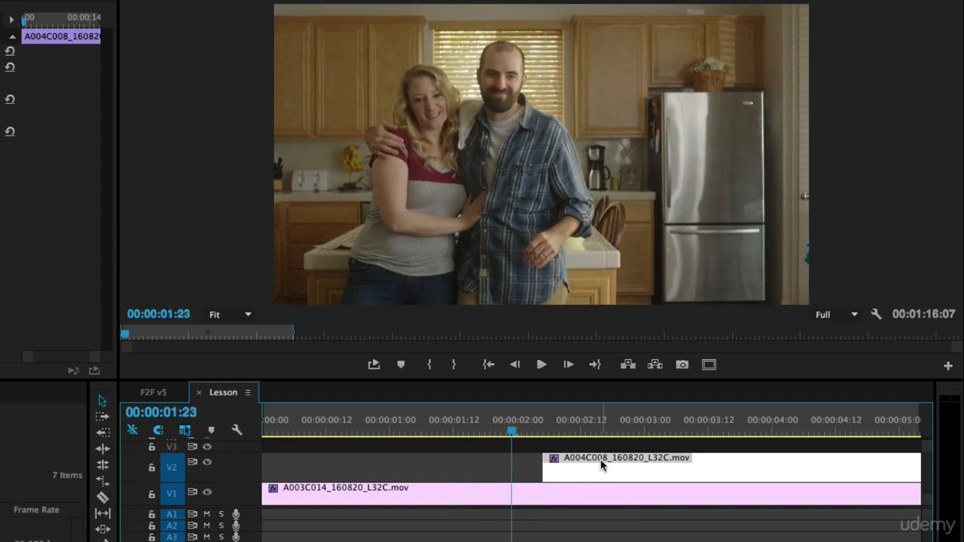
drag(601, 465, 571, 465)
click(438, 426)
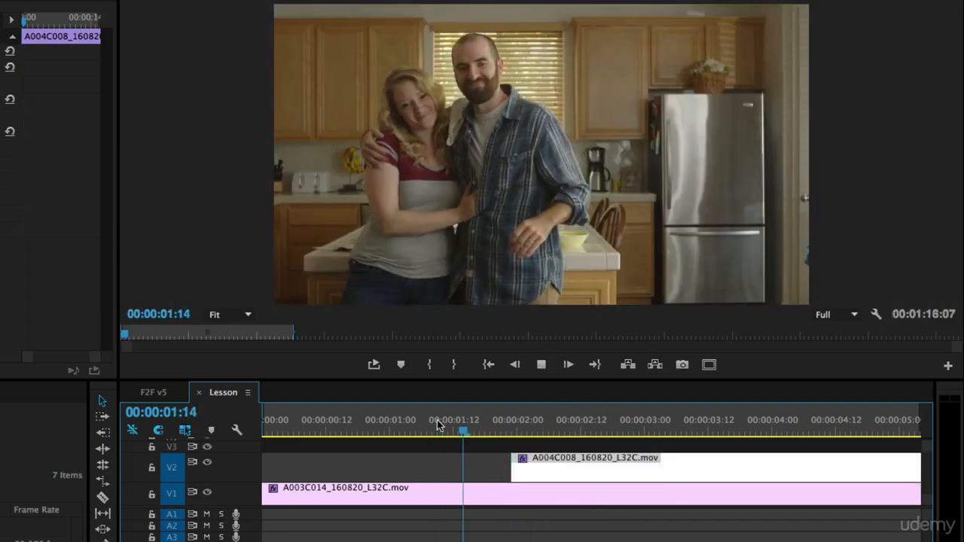
Step: Replay the cut into the close-up, and trim the start of the V2 clip A004C008_160820_L32C.mov to 00:00:03:21
click(412, 425)
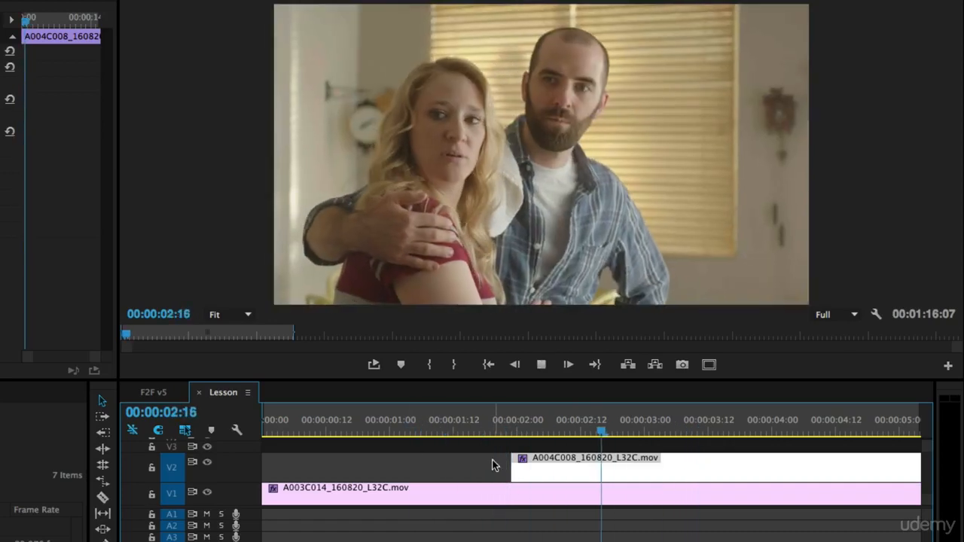
drag(471, 424, 525, 425)
key(space)
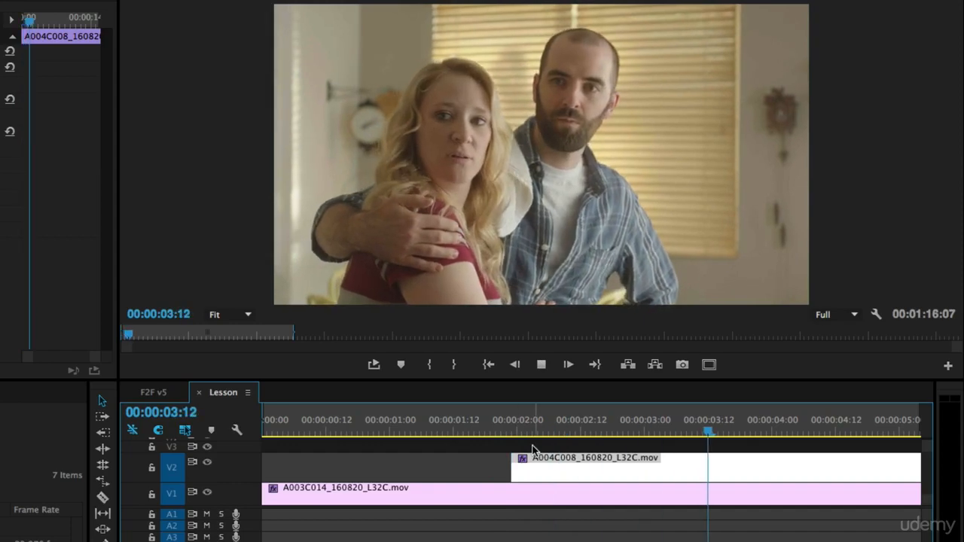
click(729, 427)
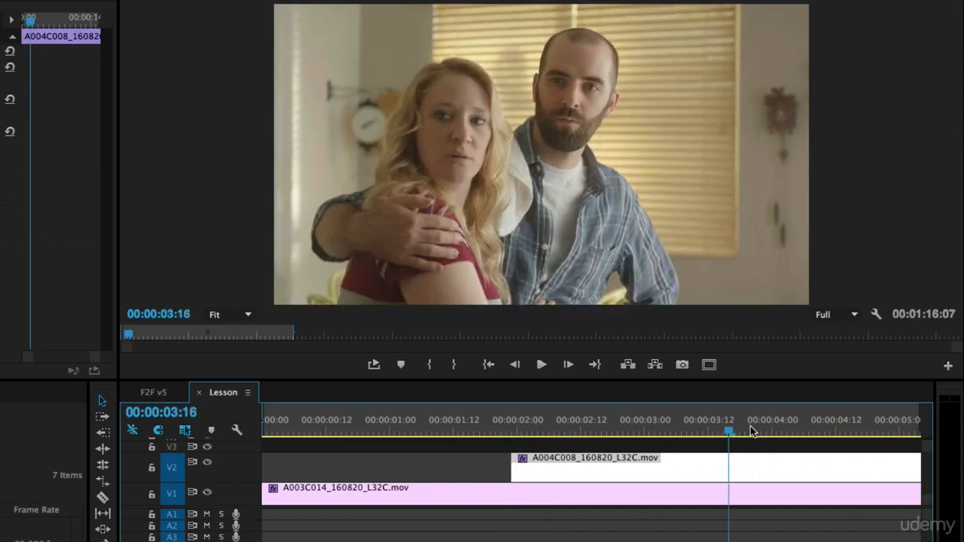
key(space)
drag(726, 427, 770, 427)
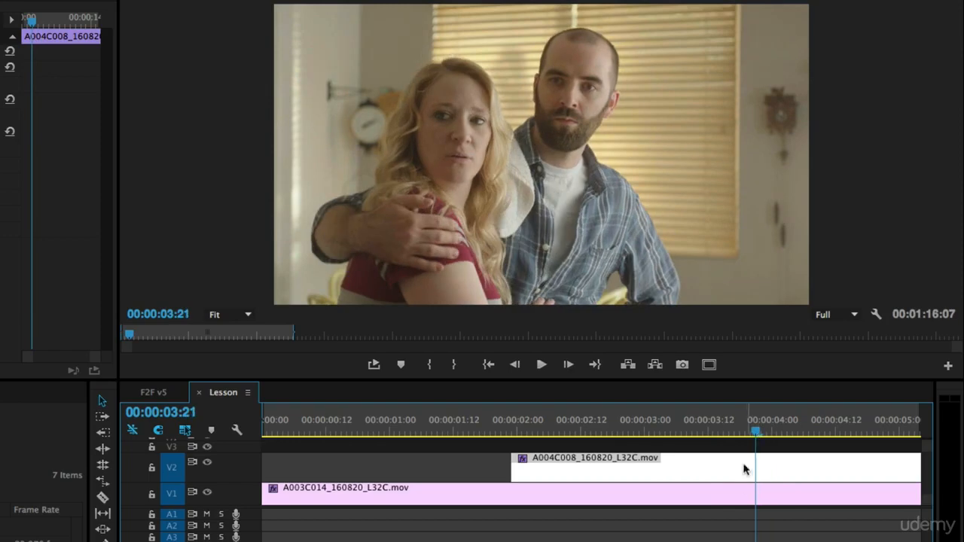
drag(508, 462, 756, 461)
Step: Play the wide shot up to the couple's turn, and move the close-up clip on V2 to start at about 00:00:02:17
click(463, 428)
drag(495, 429, 399, 430)
key(space)
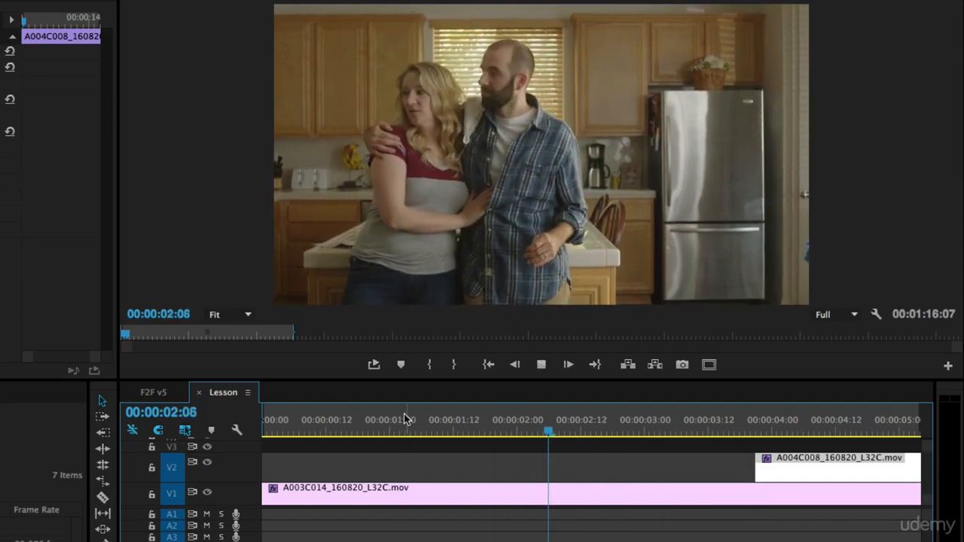
key(space)
drag(791, 467, 645, 467)
Step: Replay the cut from the wide shot, and shift the close-up clip on V2 to start at 00:00:02:19
click(495, 429)
key(space)
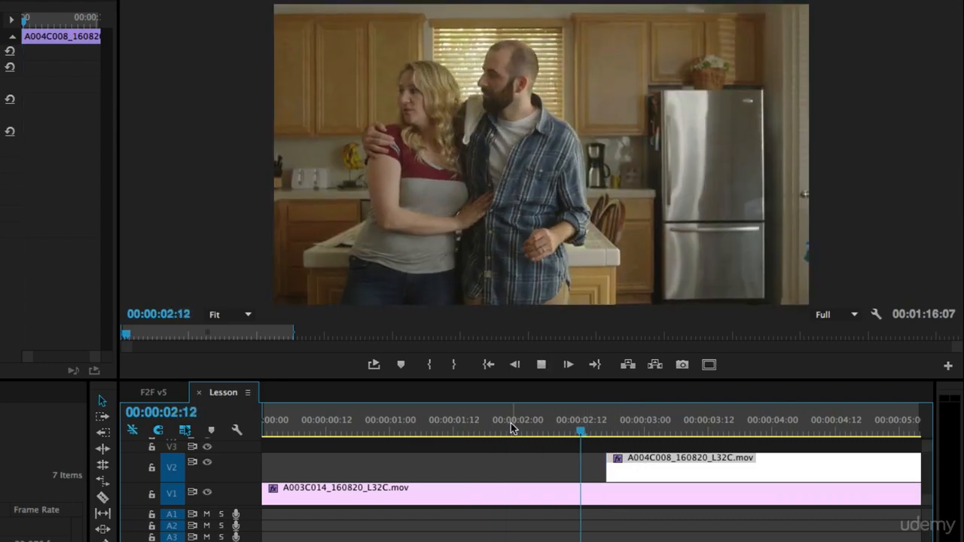
key(space)
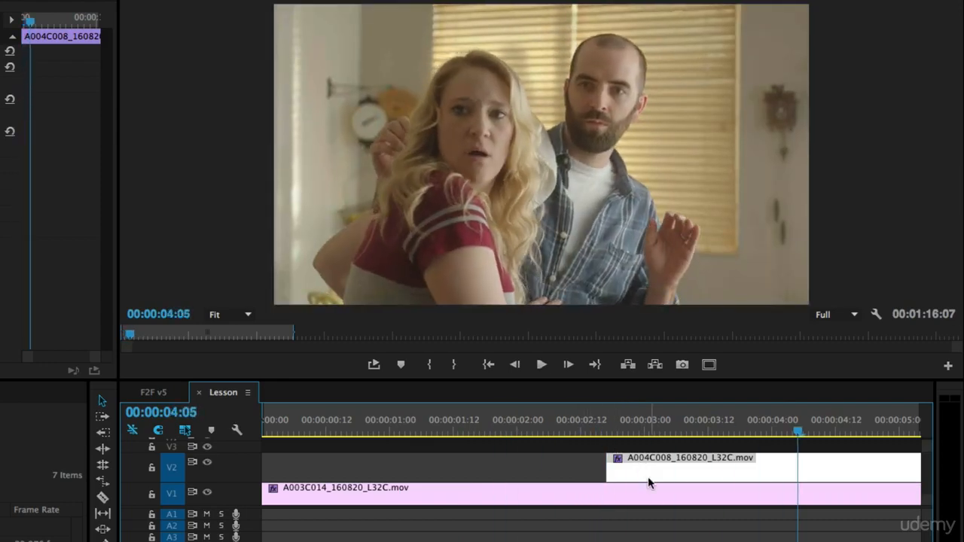
mouse_move(656, 480)
mouse_down()
mouse_move(646, 481)
mouse_move(662, 480)
mouse_up()
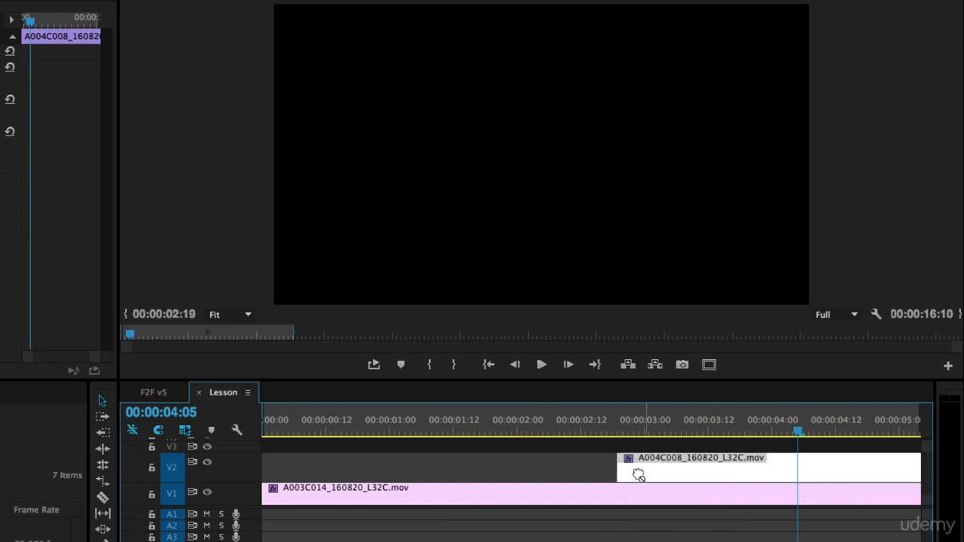
Step: Replay the cut from the wide shot around 00:00:01:22, and watch the close-up's action through to 00:00:05:11
click(506, 428)
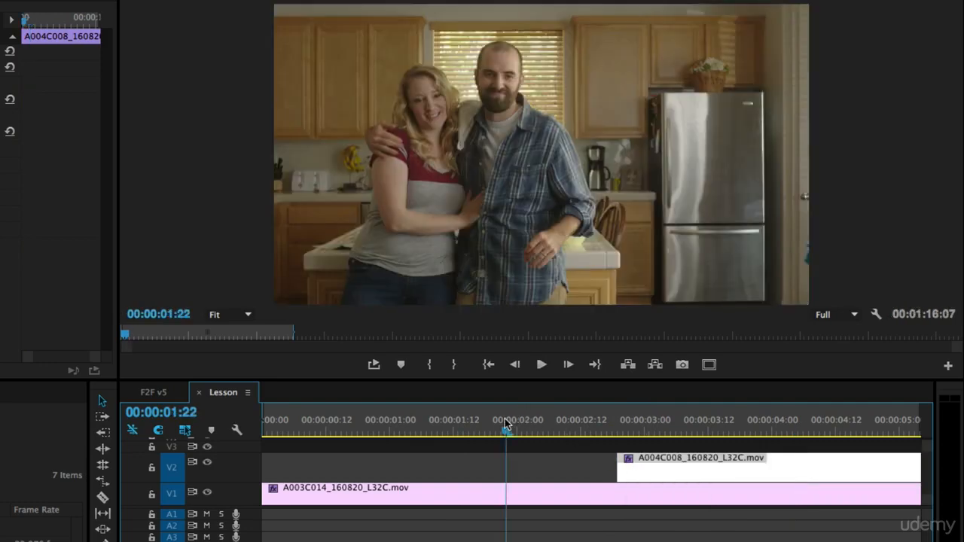
key(space)
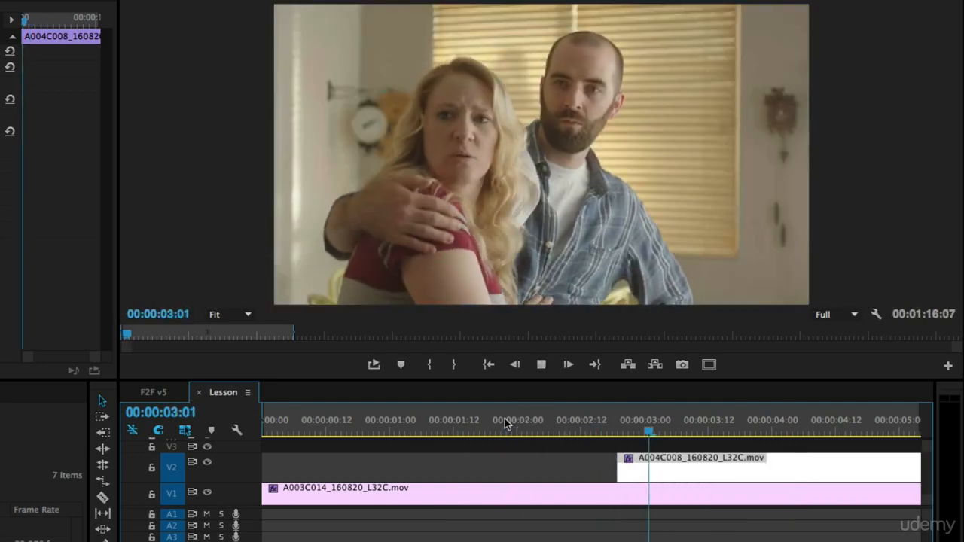
key(space)
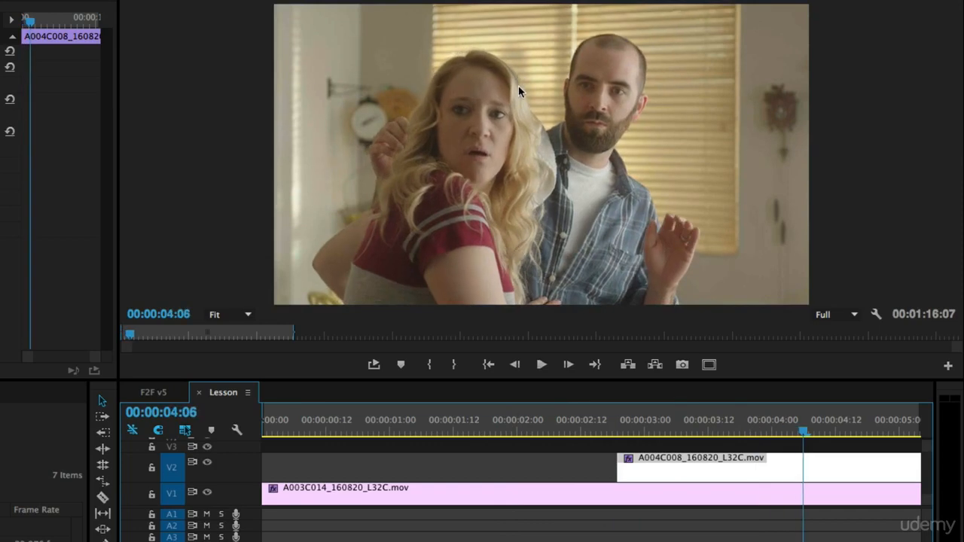
click(488, 422)
key(space)
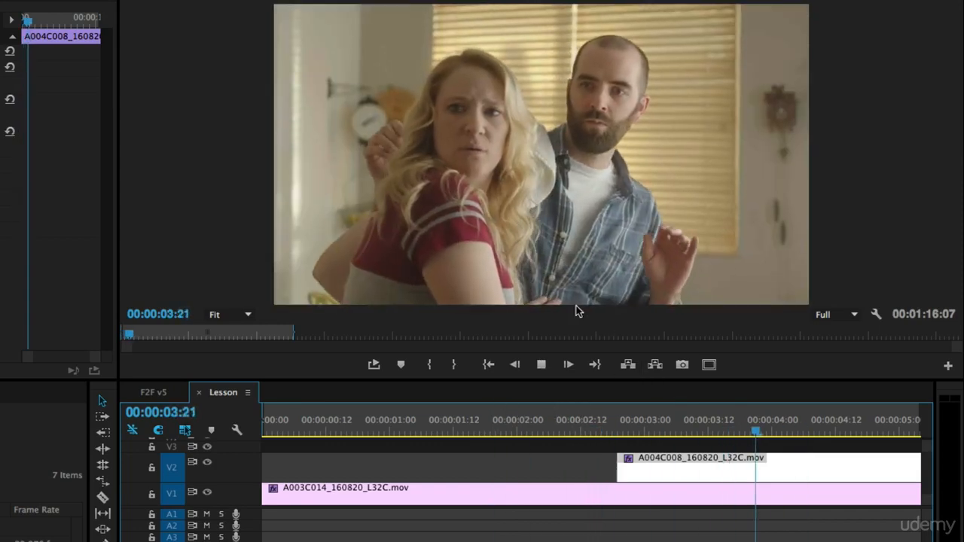
key(space)
key(space)
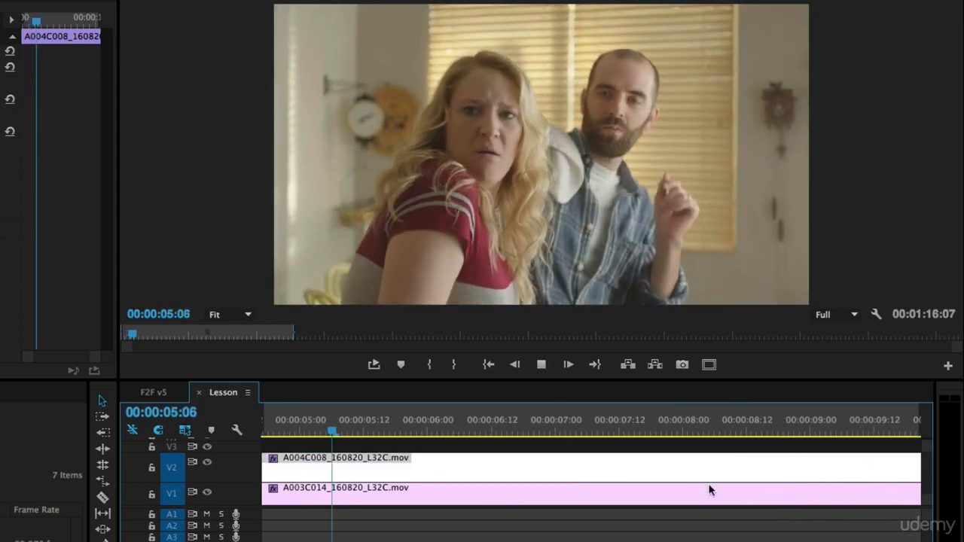
key(space)
Step: Ripple-trim the start of the close-up clip on V2 to just past 00:00:04:00, keeping the cut point at 00:00:02:19
key(minus)
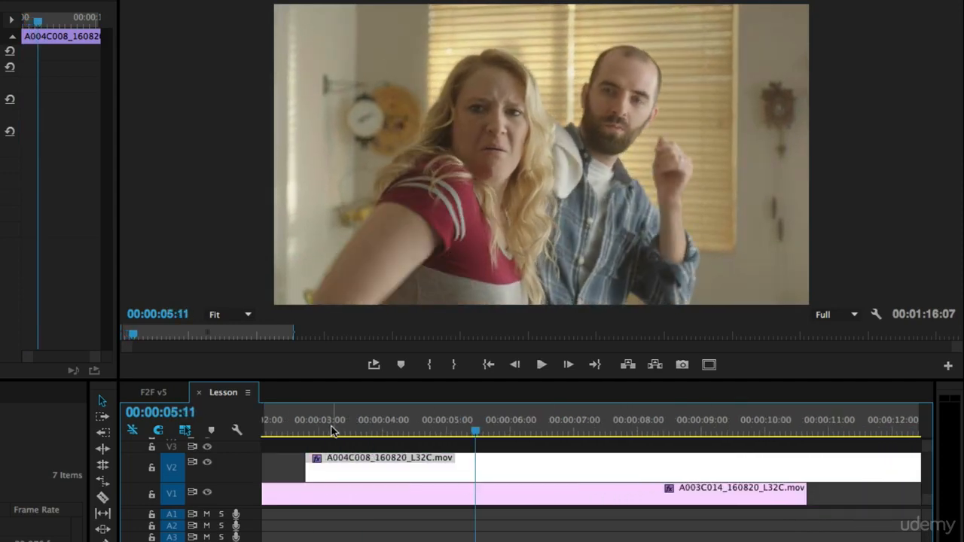
drag(334, 431, 400, 432)
key(space)
key(space)
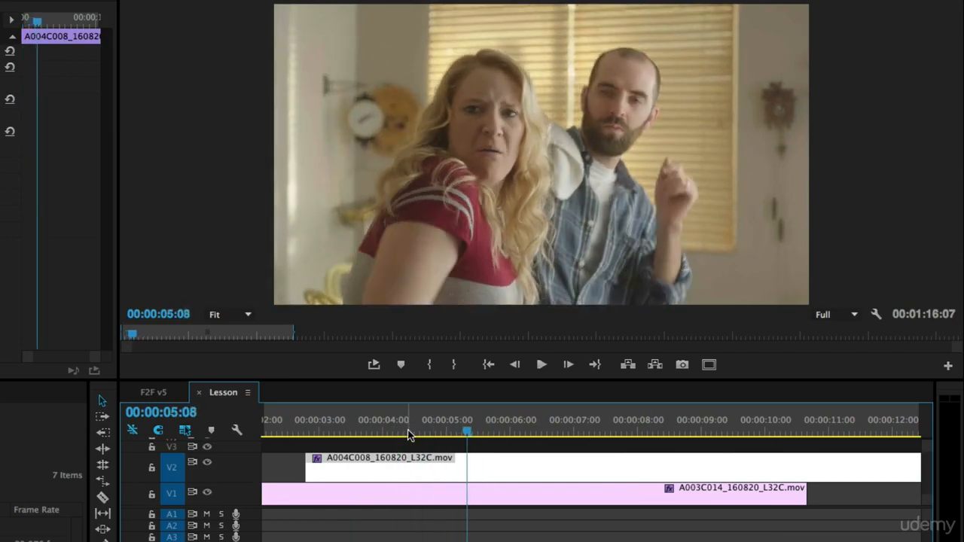
click(397, 436)
drag(311, 476, 409, 475)
Step: Play the sequence from the beginning through the cut to 00:00:04:02, and fine-trim the close-up clip's start by a few frames
click(269, 427)
key(space)
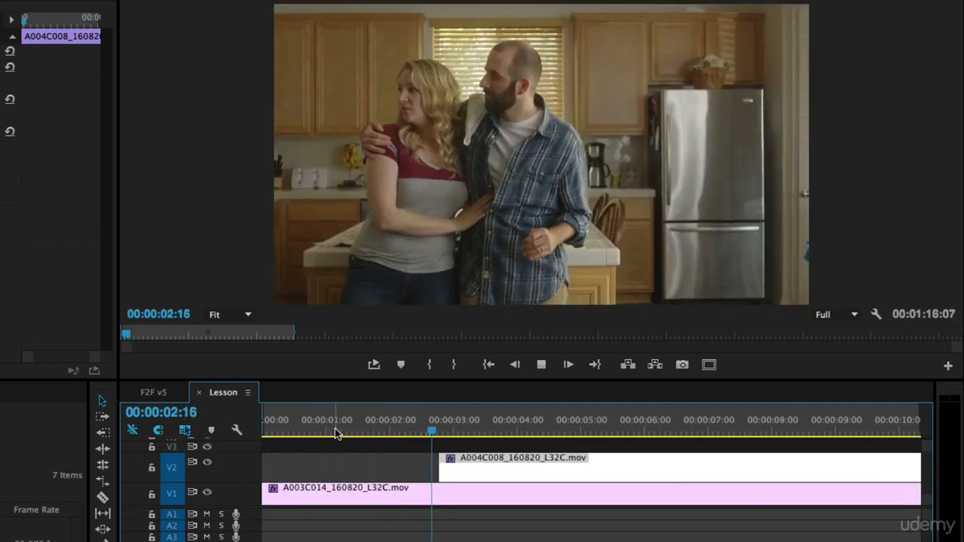
key(space)
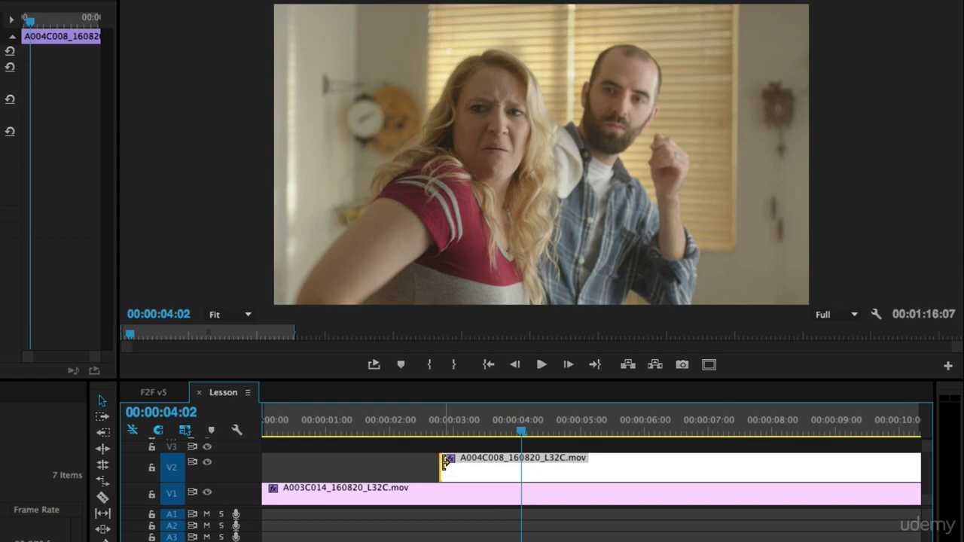
drag(445, 463, 440, 463)
Step: Replay the transition from the wide shot into the trimmed close-up to check how the movement matches
click(405, 420)
key(space)
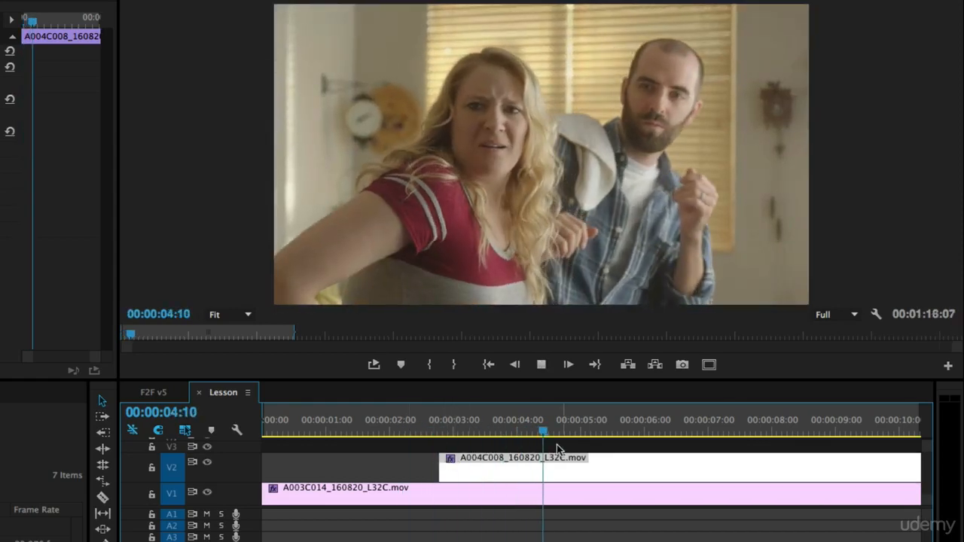
key(space)
drag(474, 429, 433, 434)
key(space)
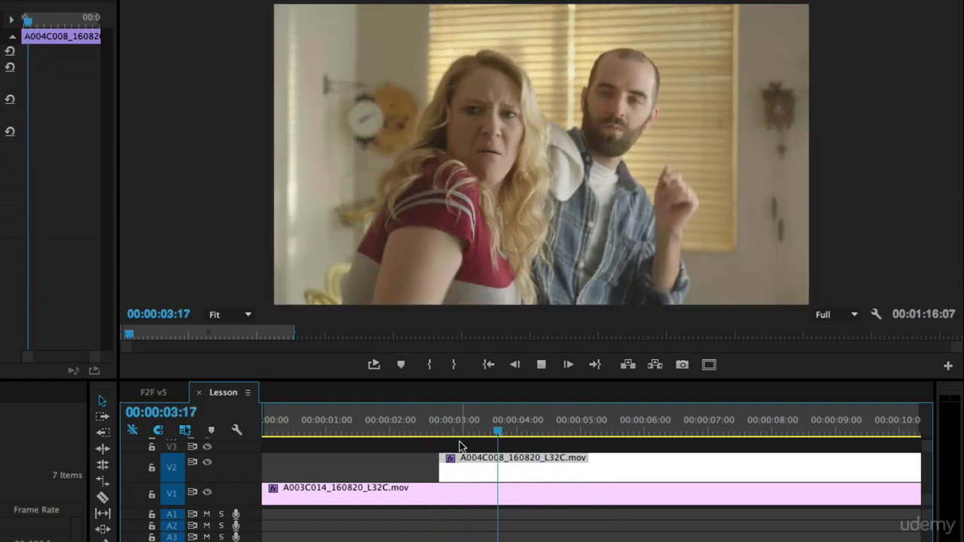
Step: Split the close-up clip on V2 at 00:00:04:06, and delete the part after the split
key(space)
key(ctrl+k)
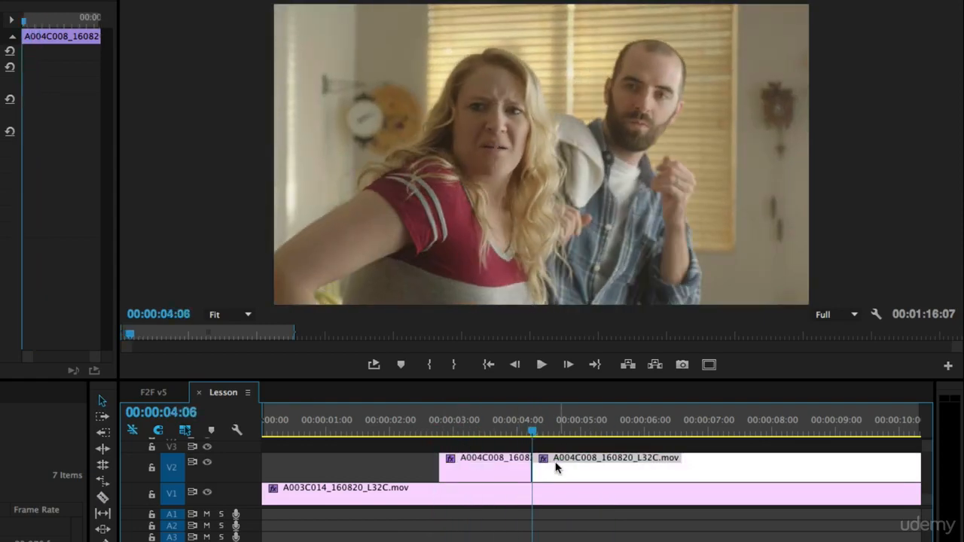
key(Delete)
Step: Play from the close-up back into the wide shot, and split the wide clip on V1 at 00:00:05:07
click(476, 429)
key(space)
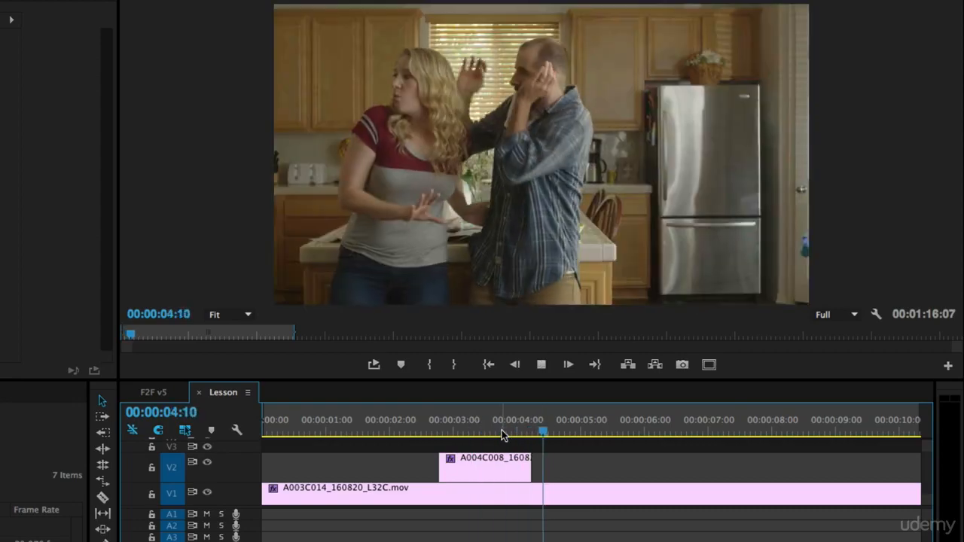
click(573, 433)
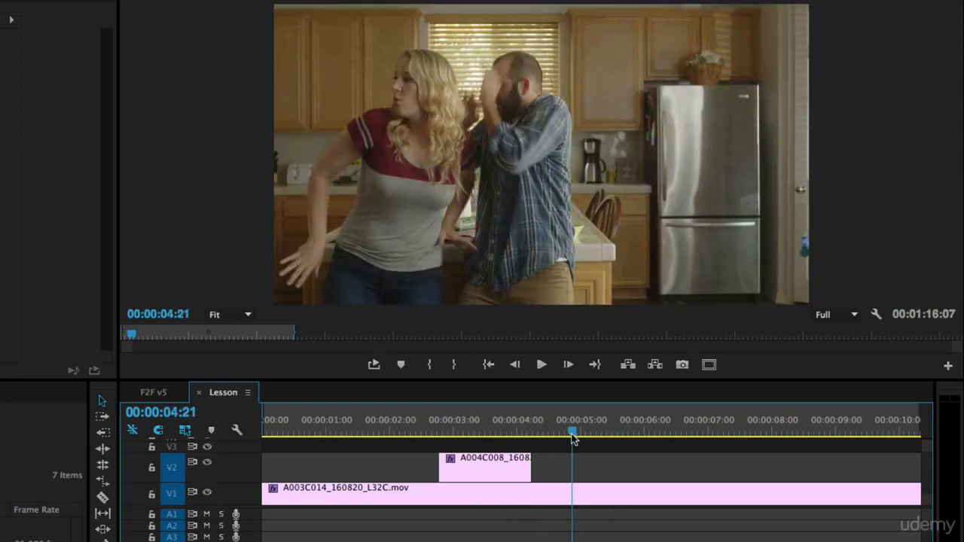
drag(571, 435, 599, 437)
key(c)
click(599, 497)
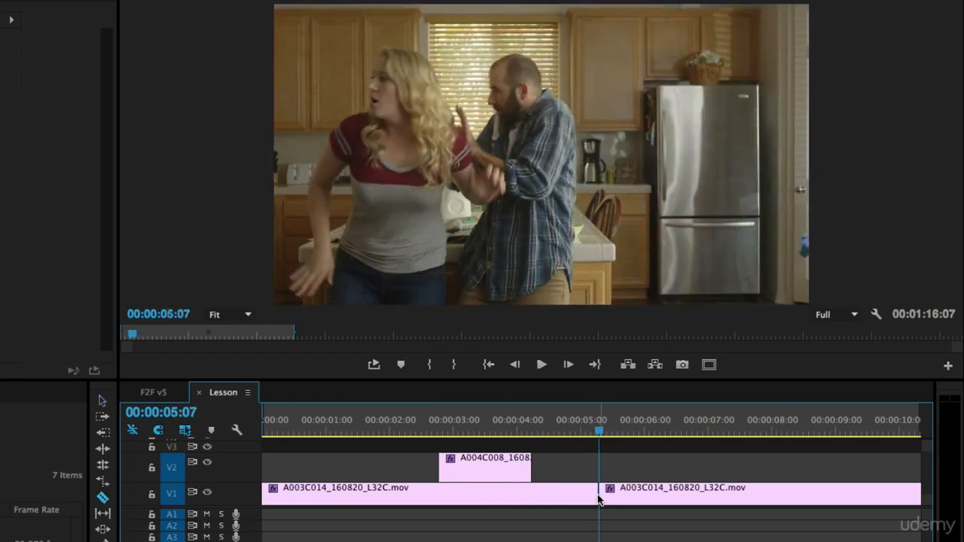
Step: Move the second part of the wide clip on V1 to start at the close-up's end at 00:00:04:06, and replay the cut
key(v)
drag(695, 500, 630, 507)
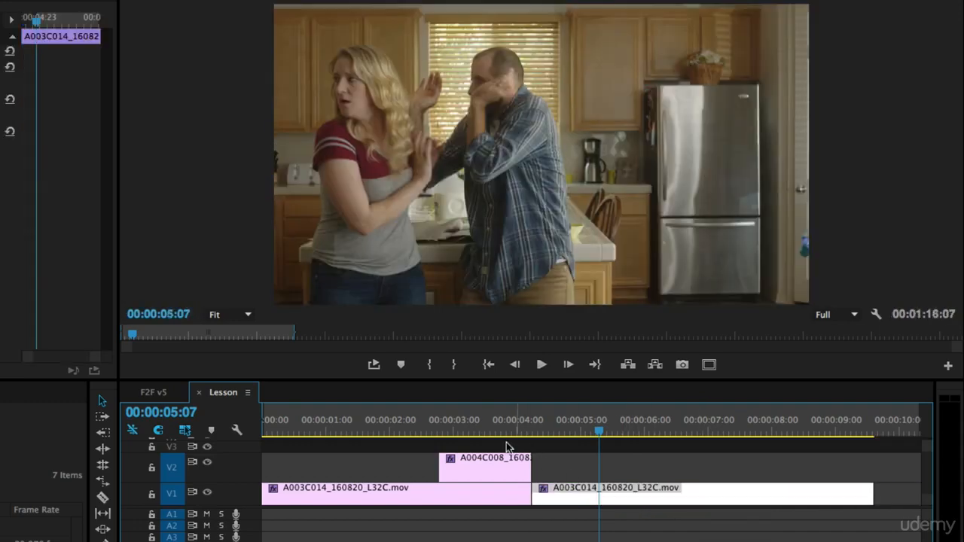
click(437, 428)
key(space)
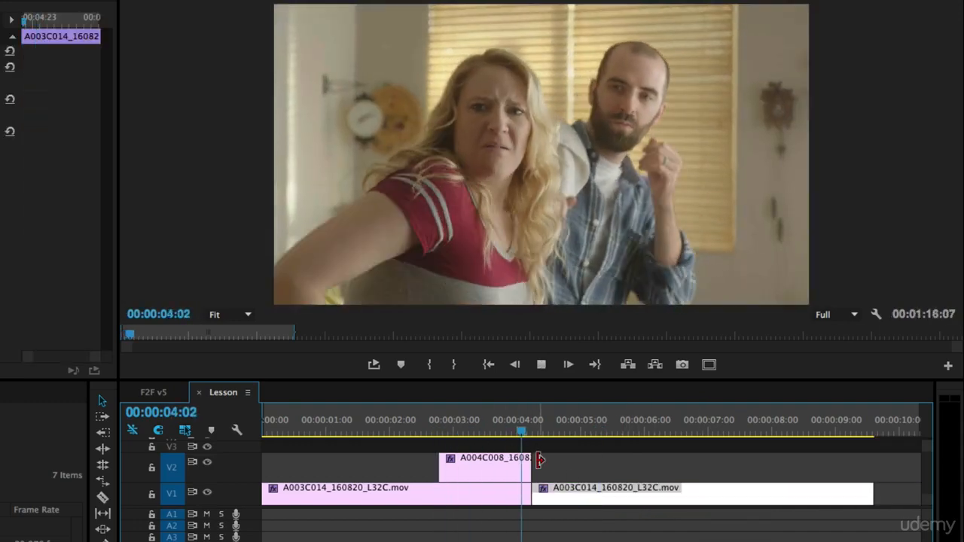
click(467, 428)
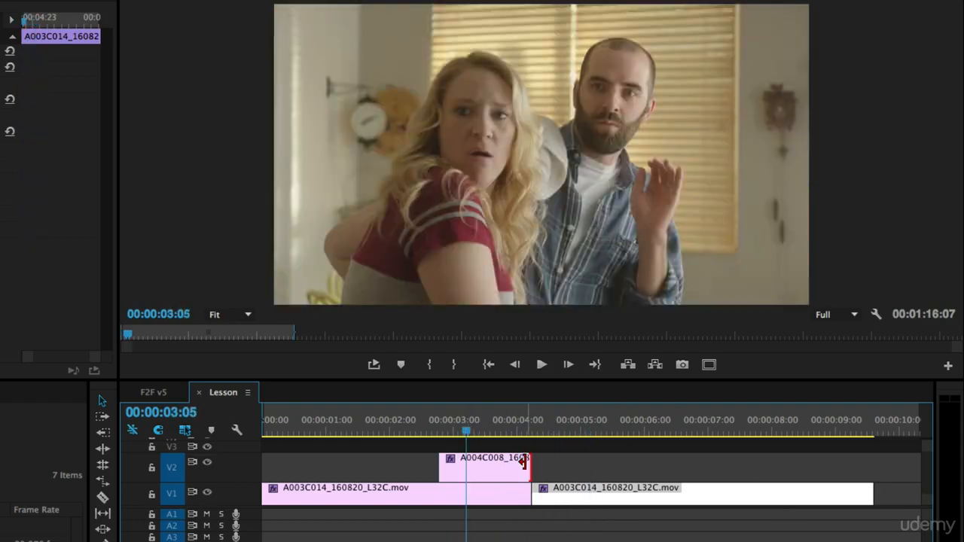
Step: Shorten the close-up clip to end at about 00:00:03:22, move the second wide clip up to meet it, and replay both cuts
drag(523, 462, 511, 463)
drag(573, 488, 557, 495)
click(392, 426)
key(space)
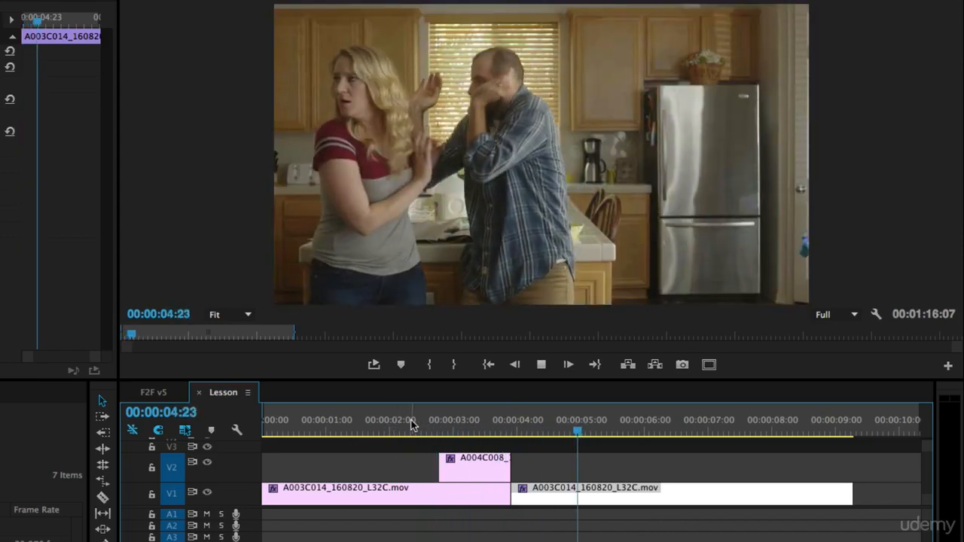
key(space)
Step: Open the F2F v5 sequence, and play the finished commercial from 00:00:53:12 to 00:01:03:20
click(153, 393)
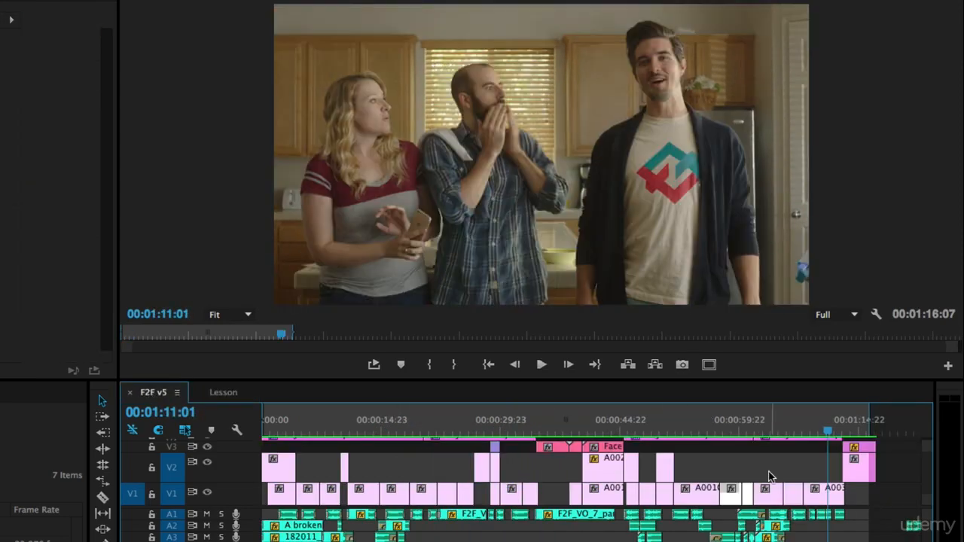
drag(724, 426, 713, 429)
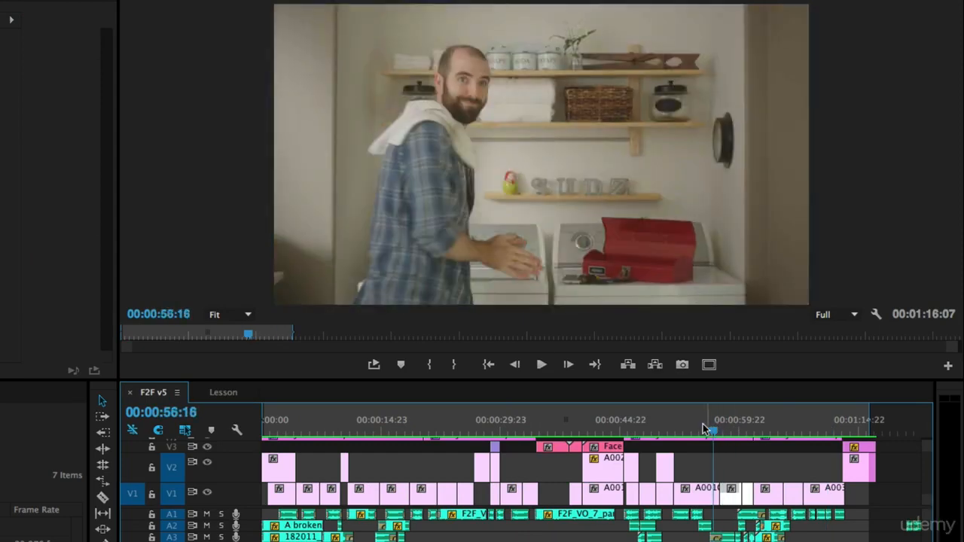
key(space)
click(688, 428)
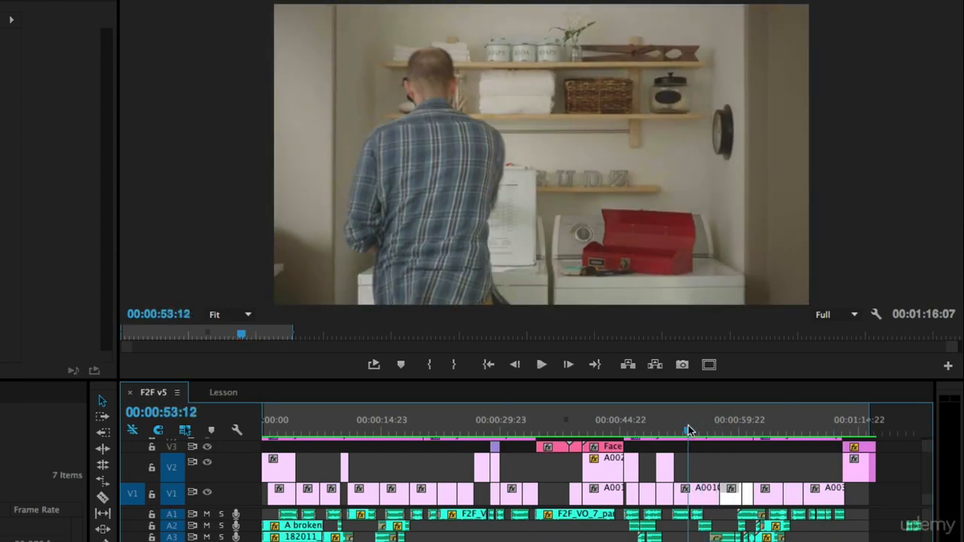
key(space)
key(XF86AudioRaiseVolume)
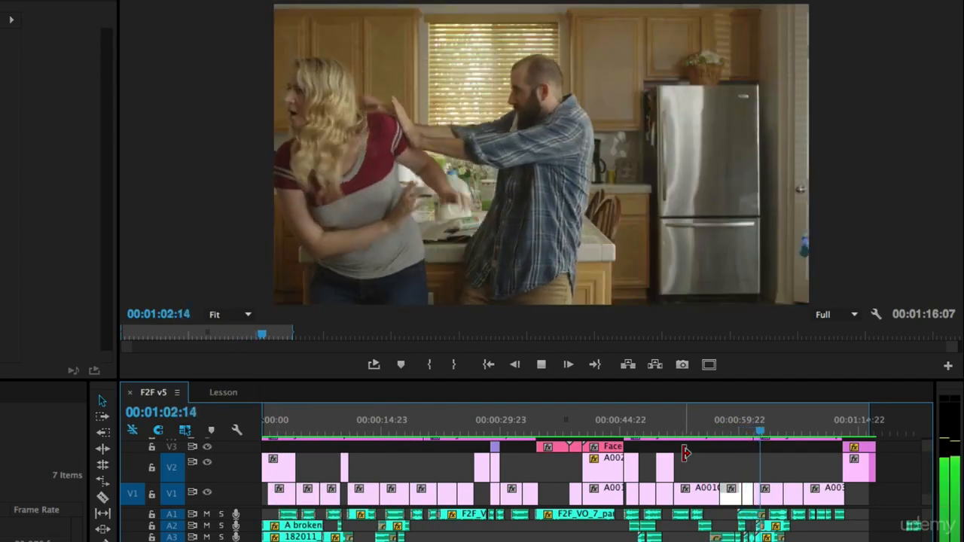
key(space)
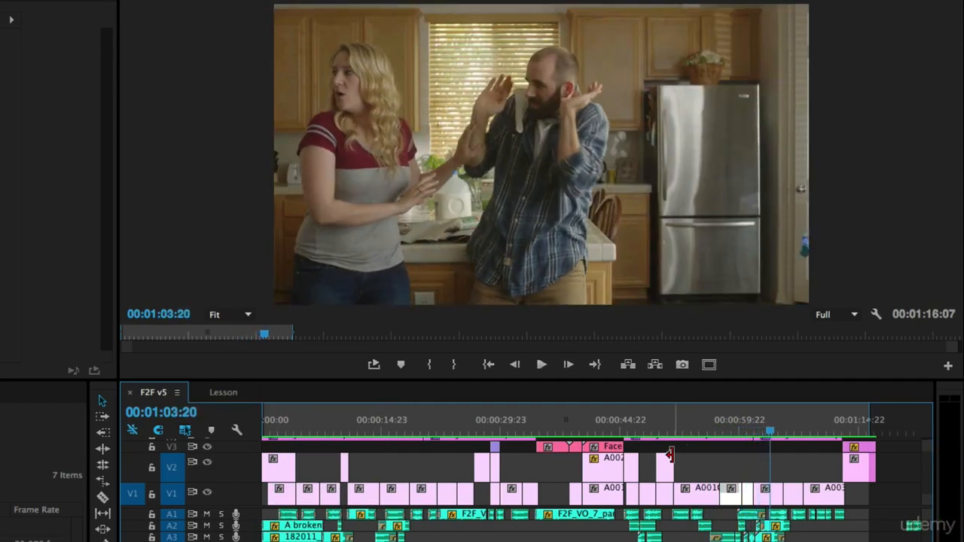
Step: Go to the wide shot at 00:01:00:01 in F2F v5, and compare the sequence with the Lesson sequence
click(740, 427)
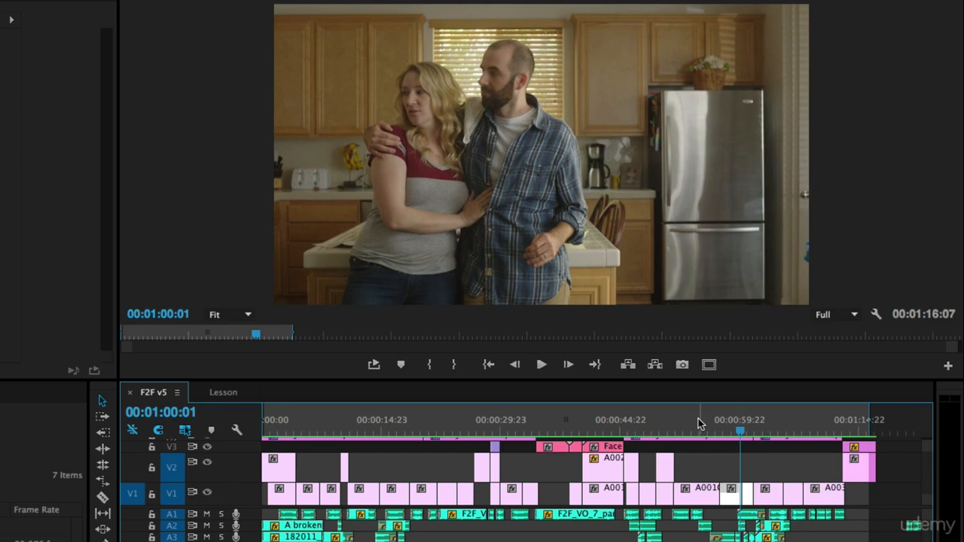
click(234, 386)
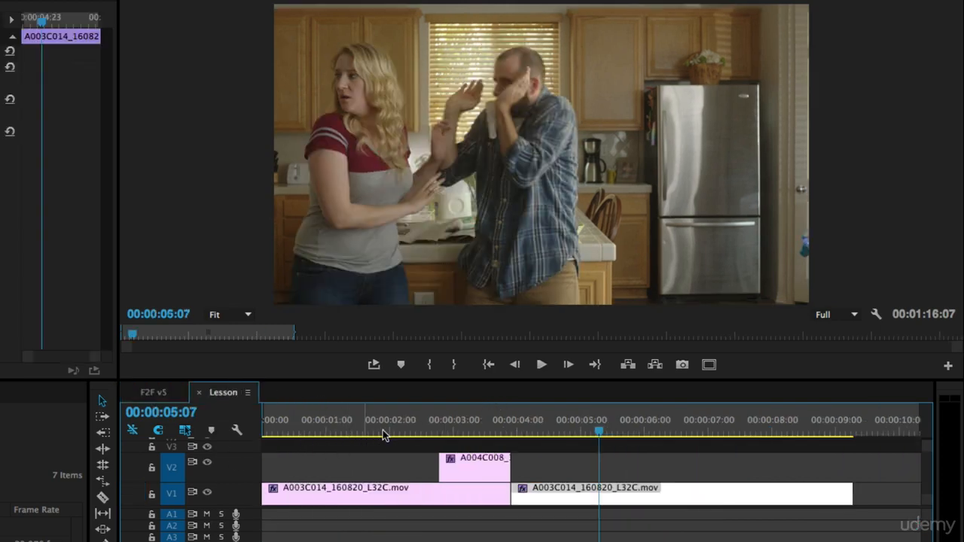
click(157, 396)
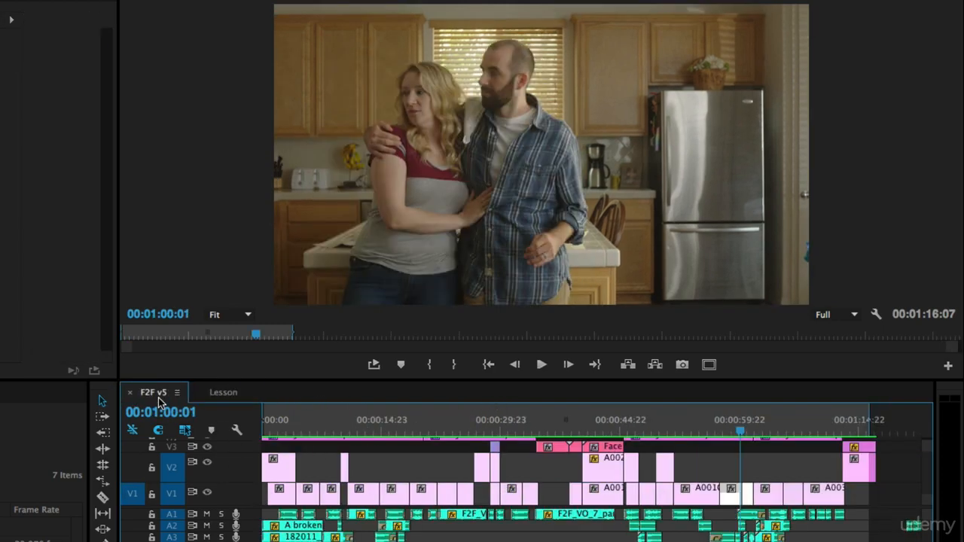